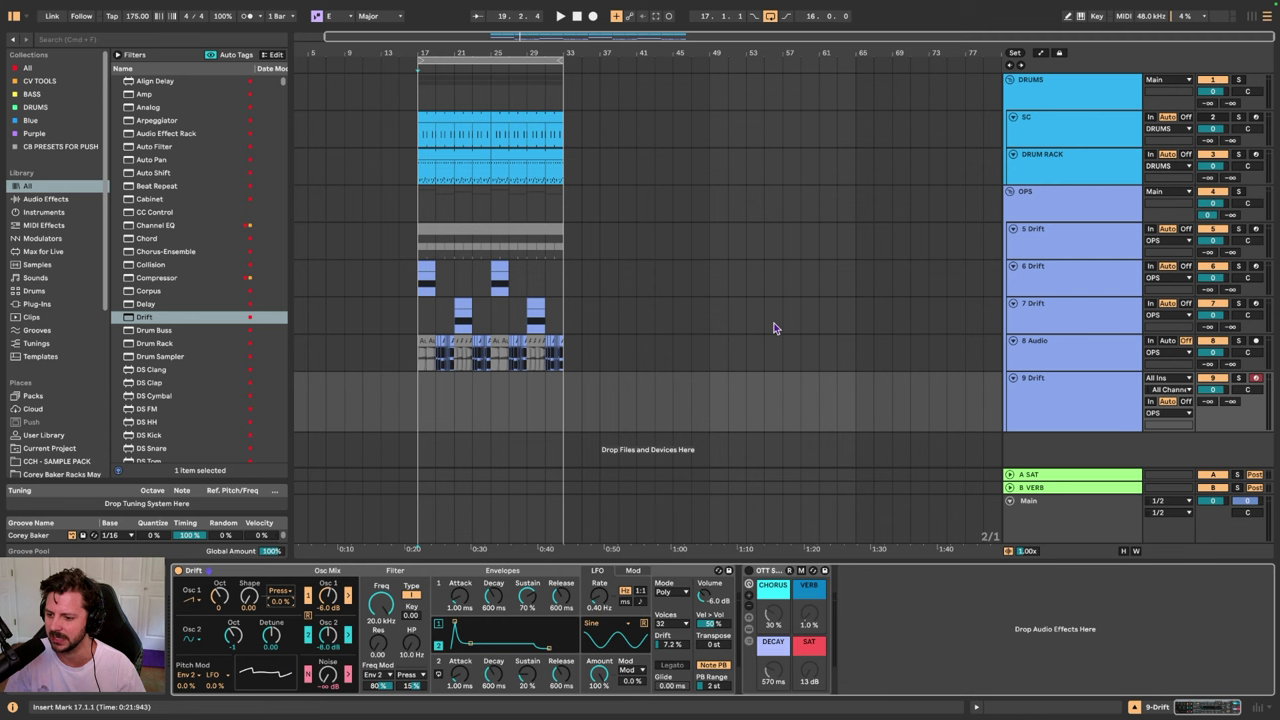
Switch off Drift's oscillator 2 and noise, and give oscillator 1 a square waveform at -40 dB
{"action": "left_click", "coordinate": [385, 613]}
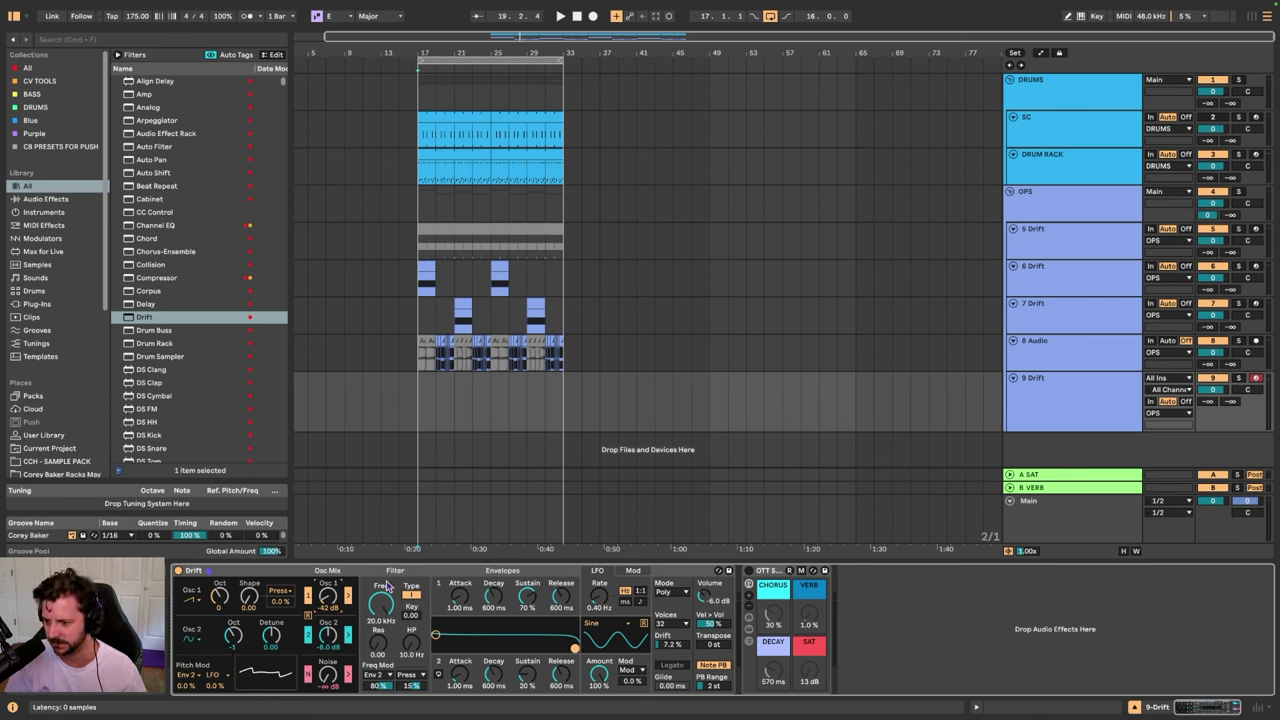
{"action": "left_click", "coordinate": [309, 636]}
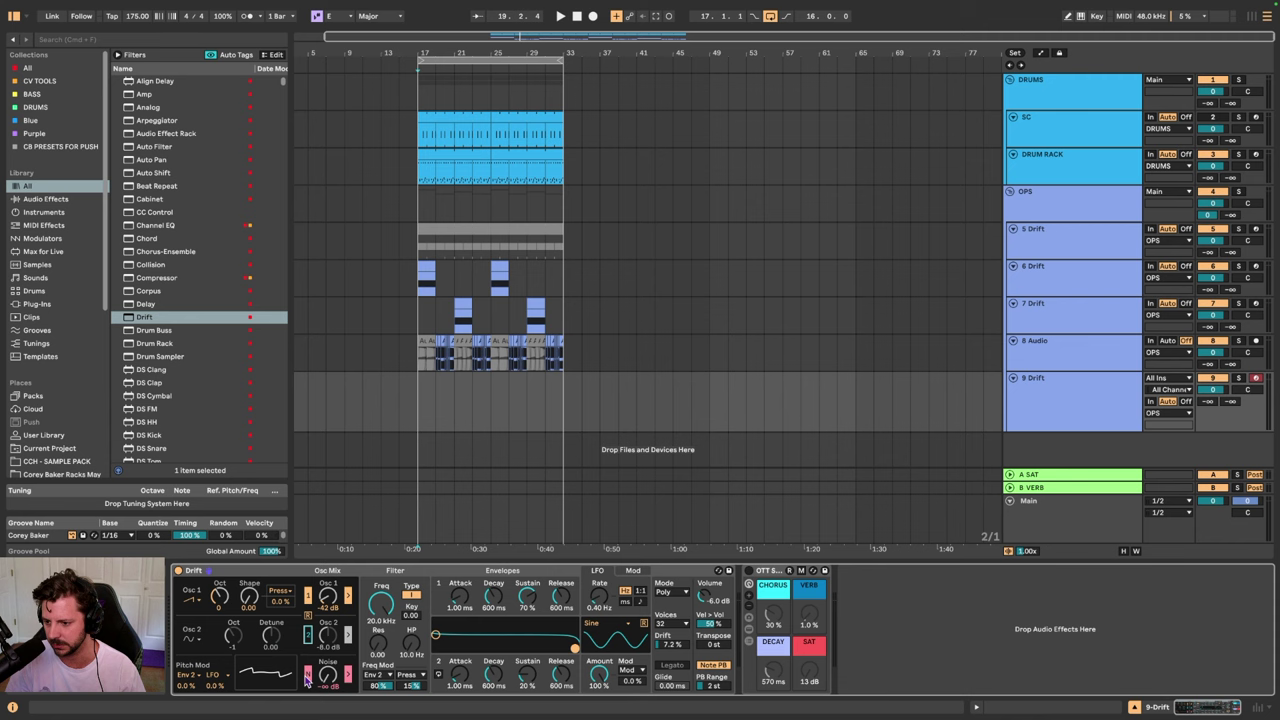
{"action": "left_click", "coordinate": [308, 675]}
{"action": "left_click_drag", "start_coordinate": [328, 596], "coordinate": [331, 625]}
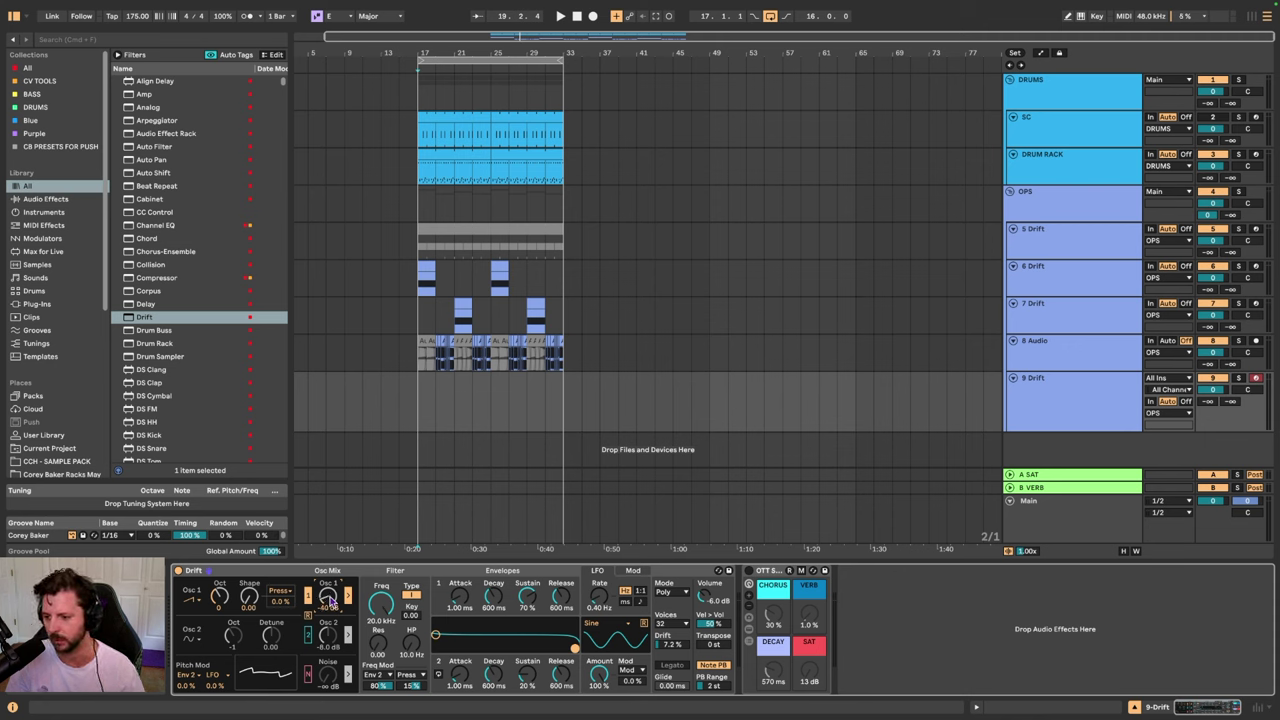
{"action": "left_click", "coordinate": [193, 599]}
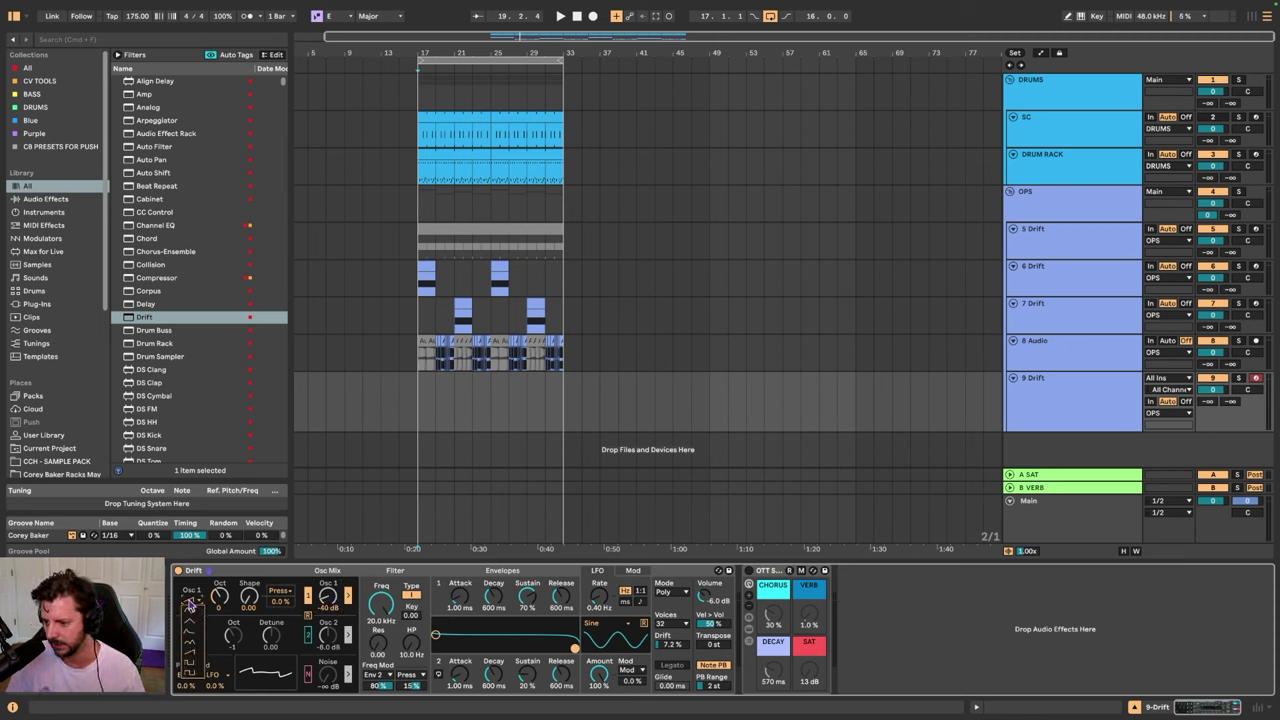
{"action": "left_click", "coordinate": [196, 668]}
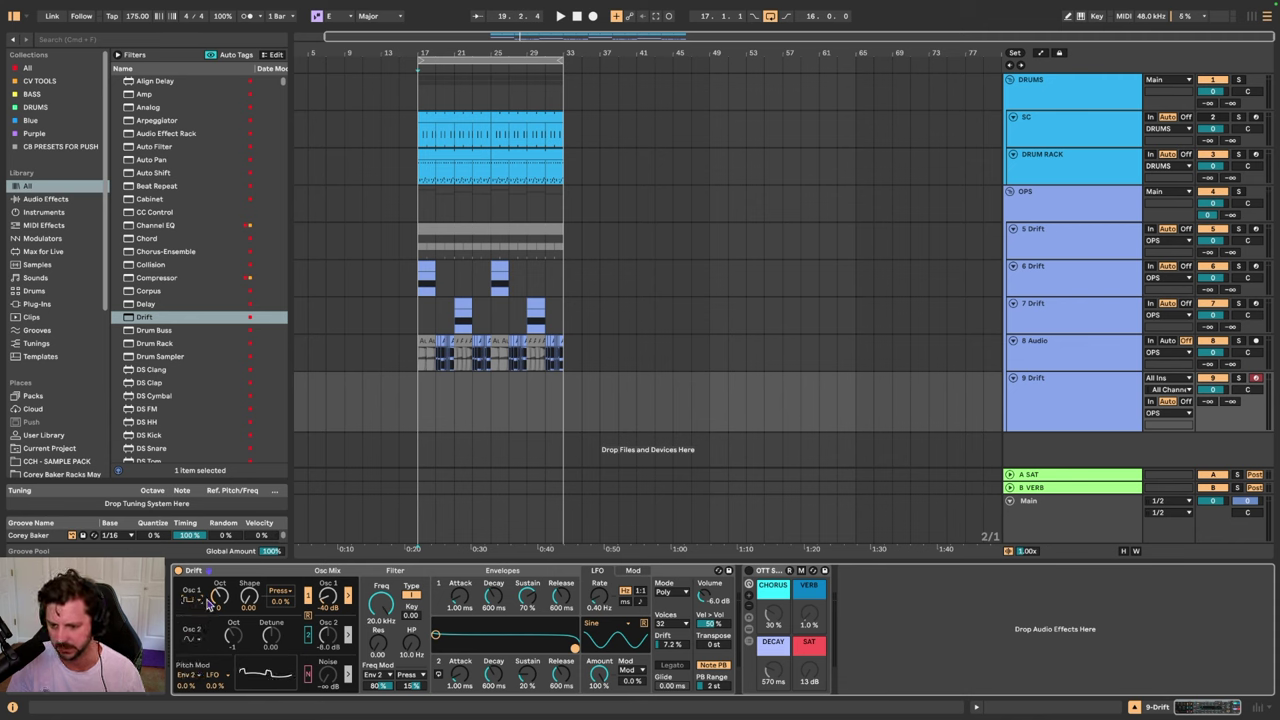
Set Drift's filter to type II with 122 Hz frequency and 0.83 resonance, and its pressure modulation to 0%
{"action": "left_click", "coordinate": [411, 597]}
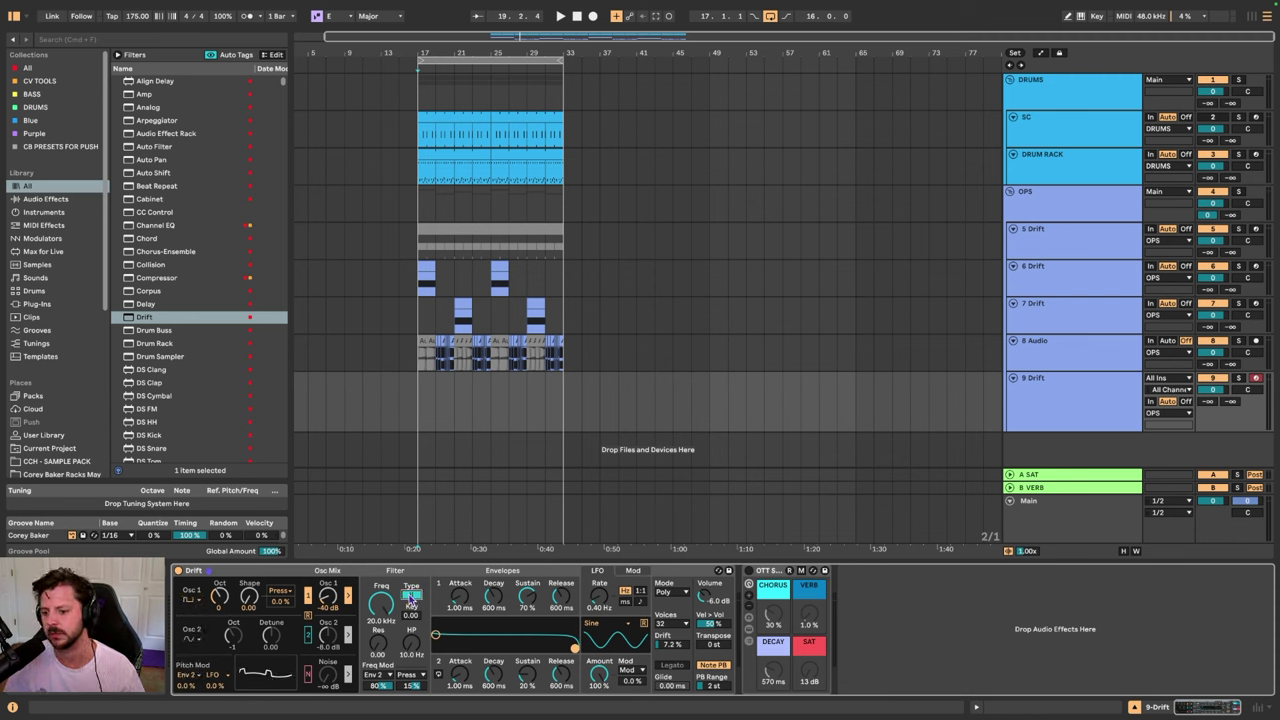
{"action": "mouse_move", "coordinate": [381, 604]}
{"action": "left_mouse_down"}
{"action": "mouse_move", "coordinate": [387, 643]}
{"action": "mouse_move", "coordinate": [387, 626]}
{"action": "left_mouse_up"}
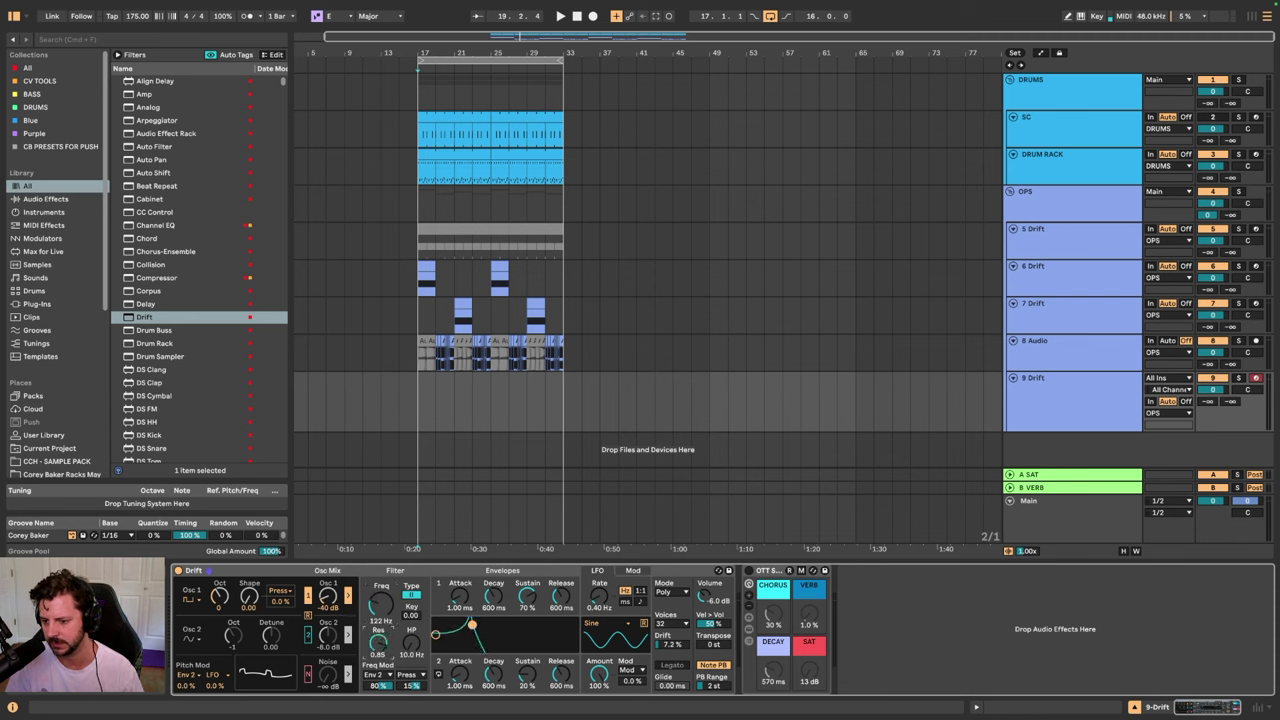
{"action": "left_click", "coordinate": [412, 688]}
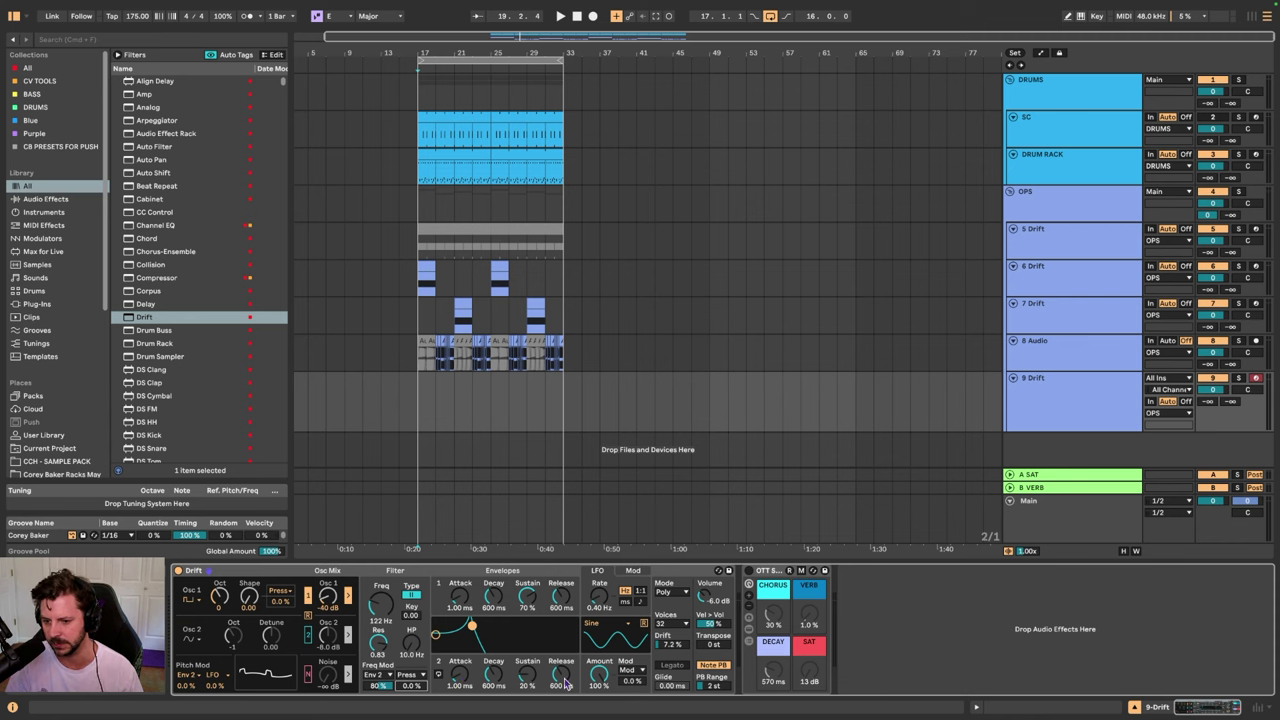
Set Envelope 2 to 0.19 ms attack, 224 ms decay, 7.9% sustain and 141 ms release, and the filter frequency to 144 Hz
{"action": "left_click_drag", "start_coordinate": [564, 679], "coordinate": [463, 688]}
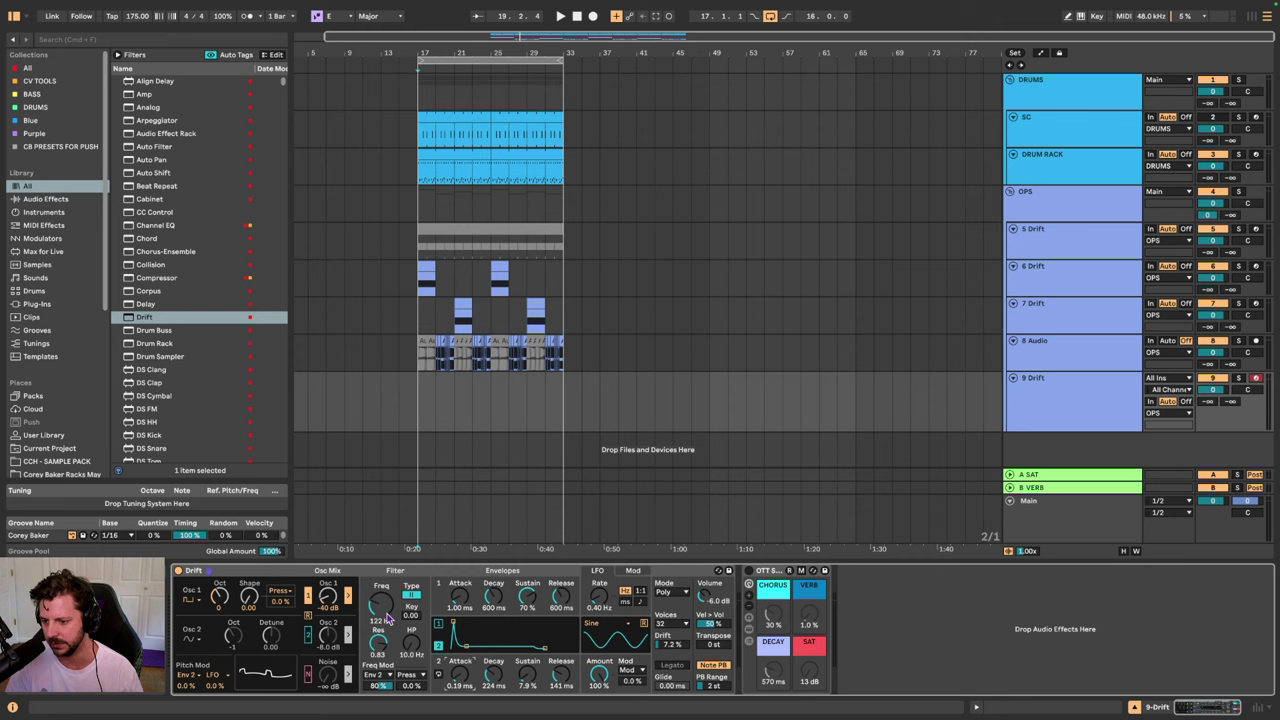
{"action": "left_click_drag", "start_coordinate": [388, 618], "coordinate": [388, 626]}
{"action": "left_click_drag", "start_coordinate": [466, 626], "coordinate": [475, 626]}
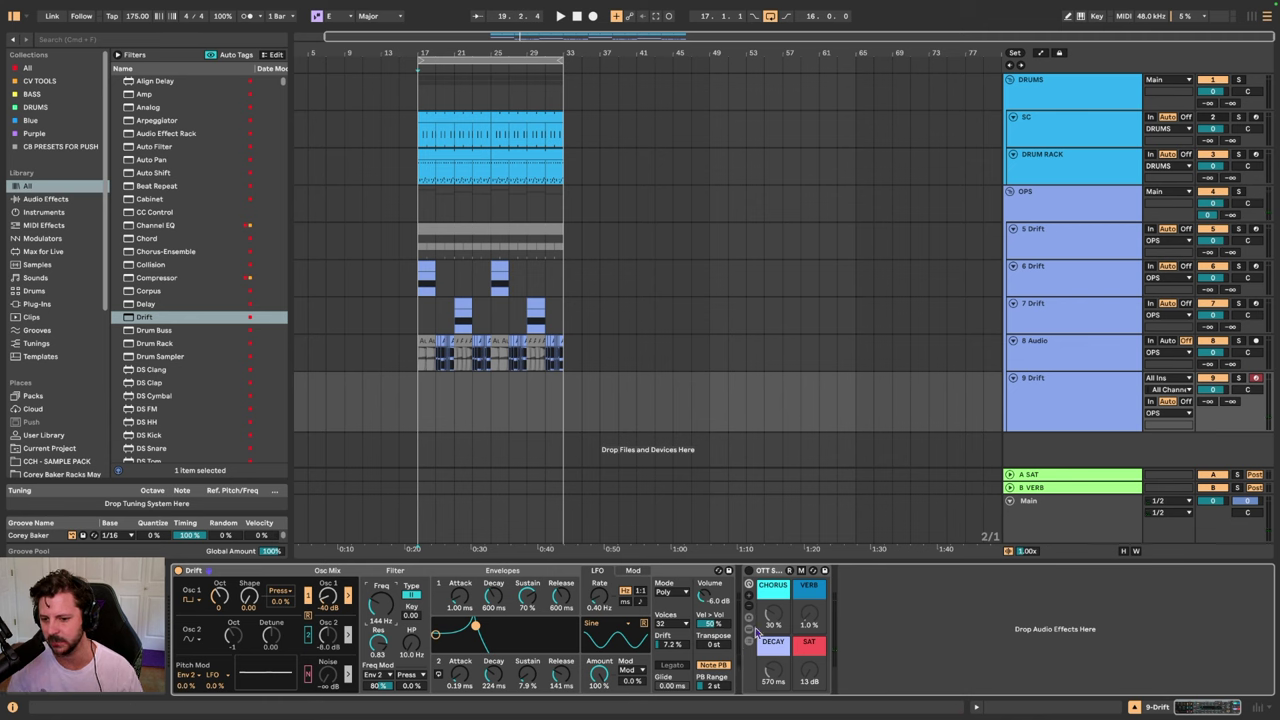
Show the chain list of the OTT Starter rack
{"action": "left_click", "coordinate": [772, 587]}
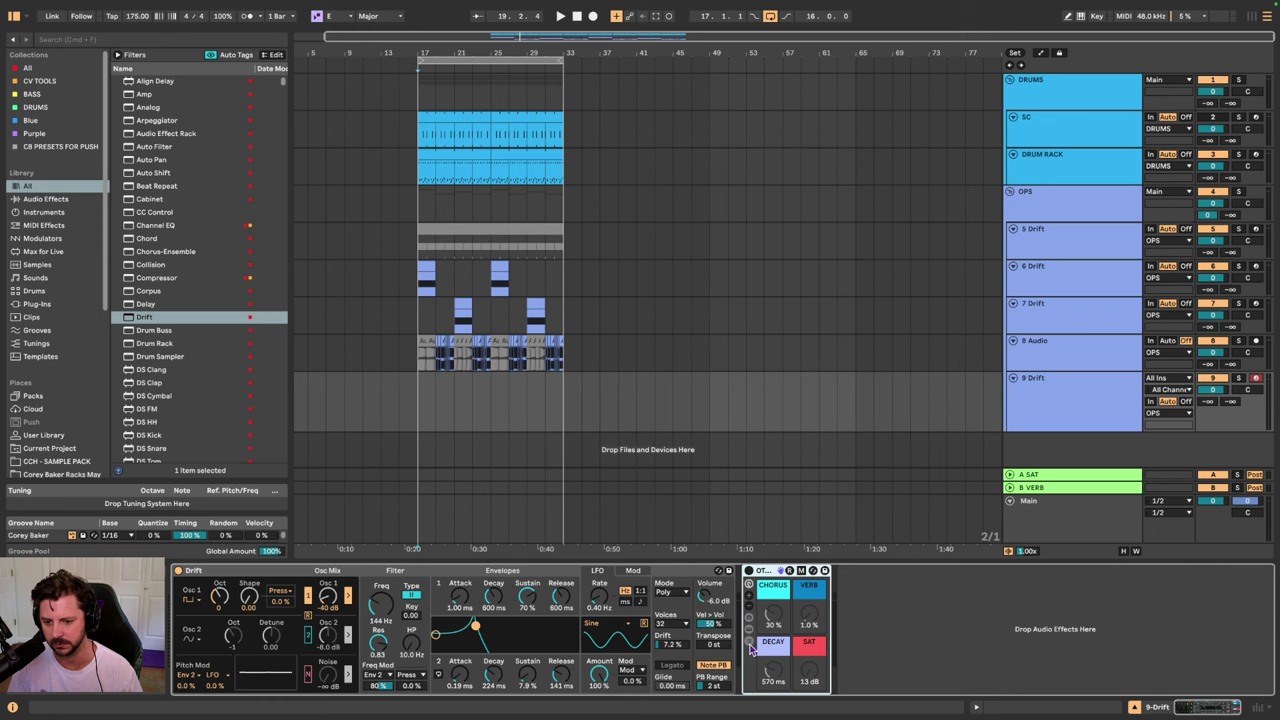
{"action": "left_click", "coordinate": [749, 630]}
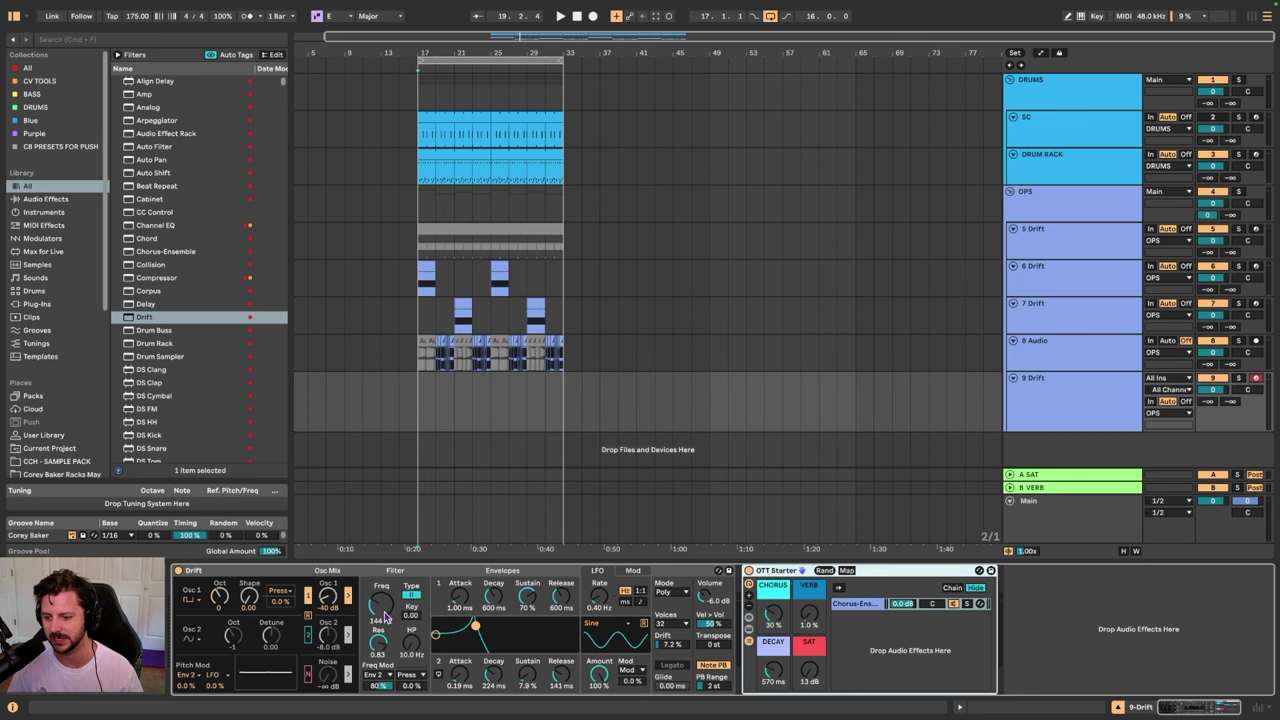
Set Drift's filter frequency to 152 Hz and Envelope 2's release to 10.0 ms
{"action": "mouse_move", "coordinate": [385, 610]}
{"action": "left_mouse_down"}
{"action": "mouse_move", "coordinate": [385, 582]}
{"action": "mouse_move", "coordinate": [381, 635]}
{"action": "mouse_move", "coordinate": [381, 619]}
{"action": "left_mouse_up"}
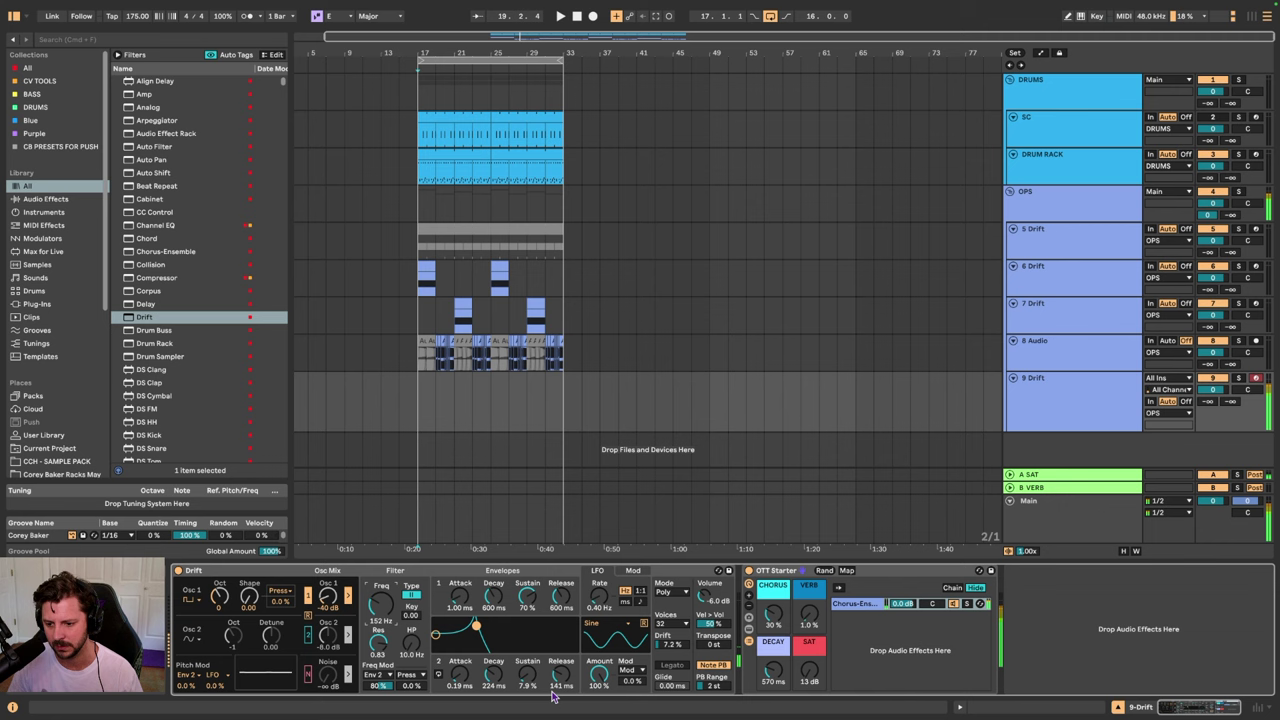
{"action": "left_click_drag", "start_coordinate": [555, 688], "coordinate": [560, 698]}
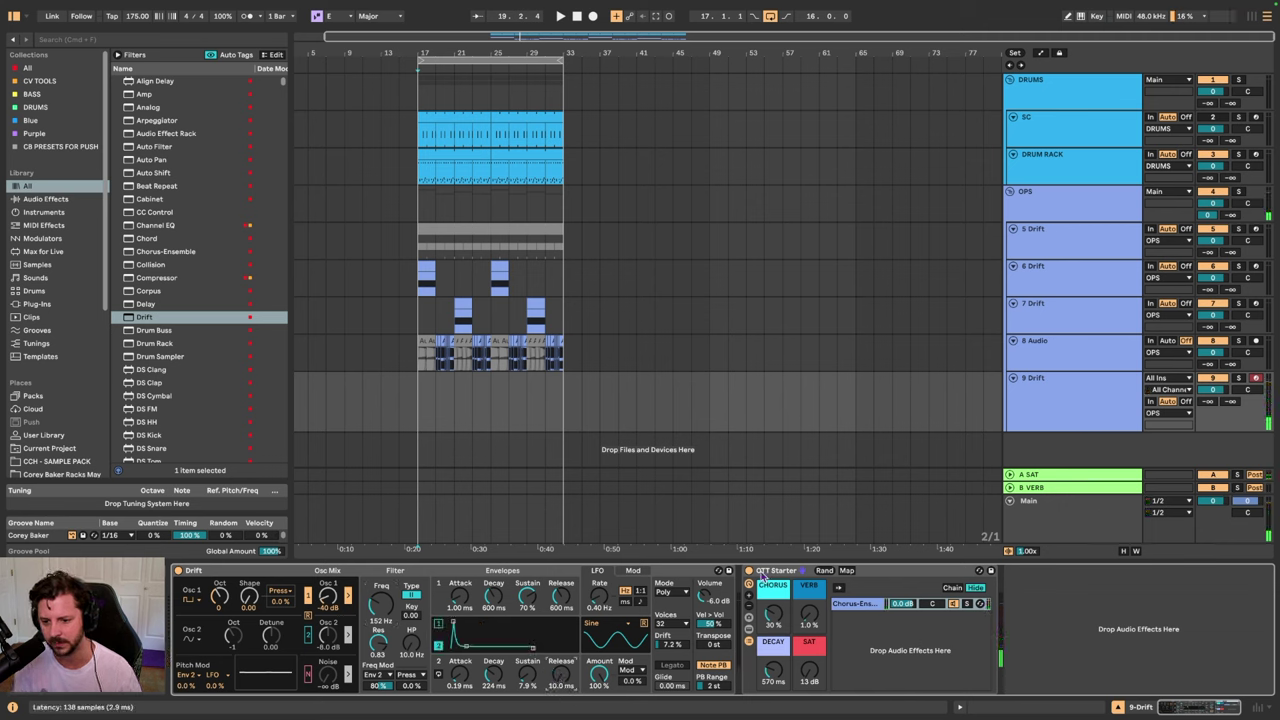
Add a Saturator with 36 dB drive after the OTT Starter rack and duplicate it
{"action": "left_click", "coordinate": [172, 40]}
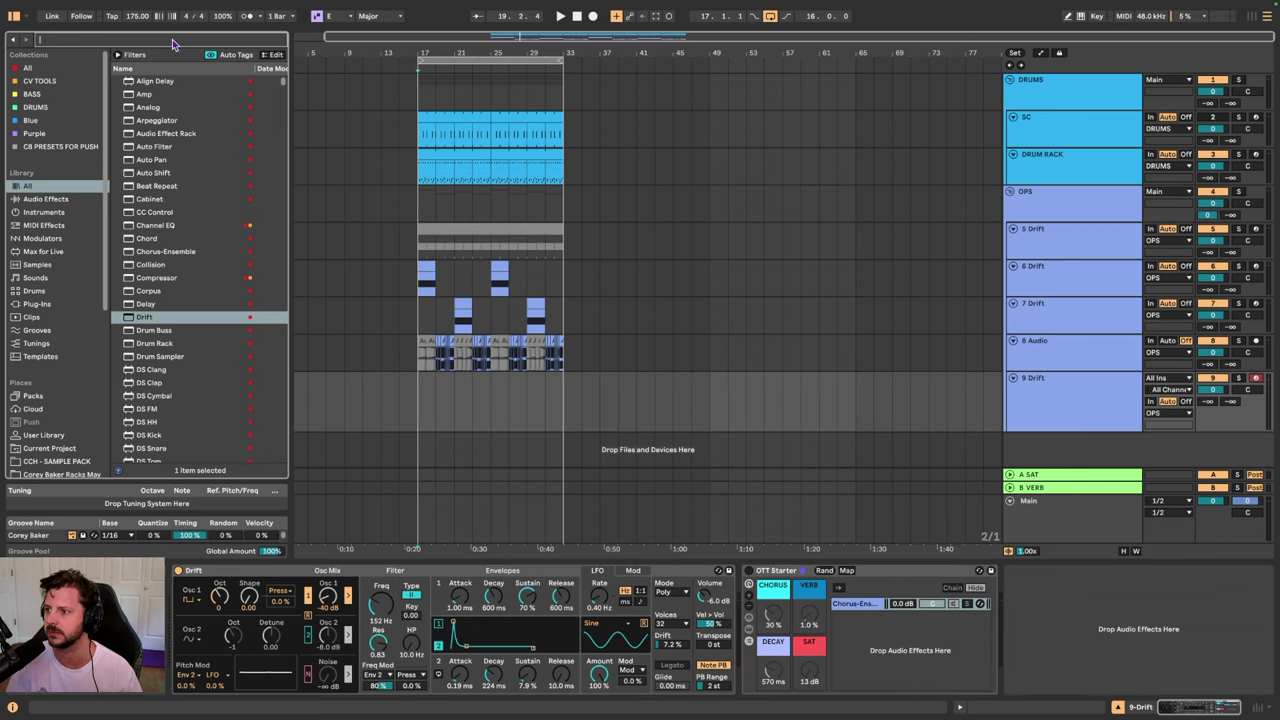
{"action": "type", "text": "sat"}
{"action": "double_click", "coordinate": [165, 94]}
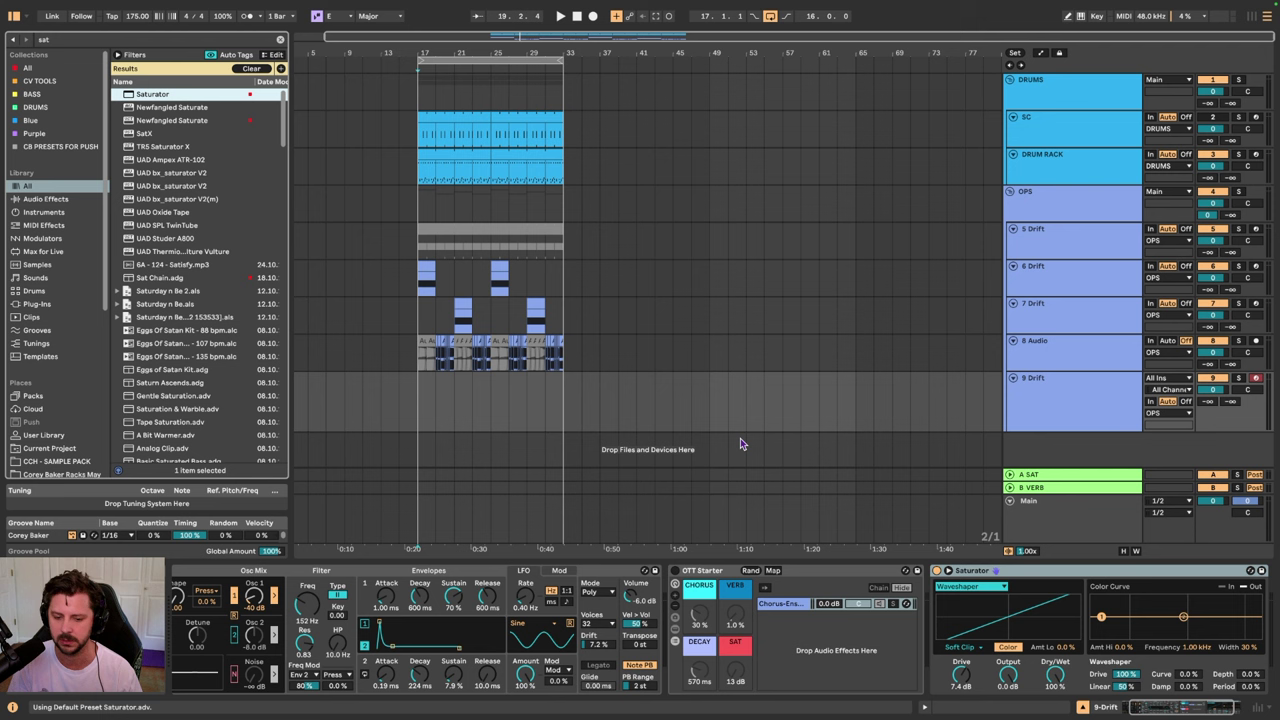
{"action": "left_click_drag", "start_coordinate": [961, 676], "coordinate": [961, 556]}
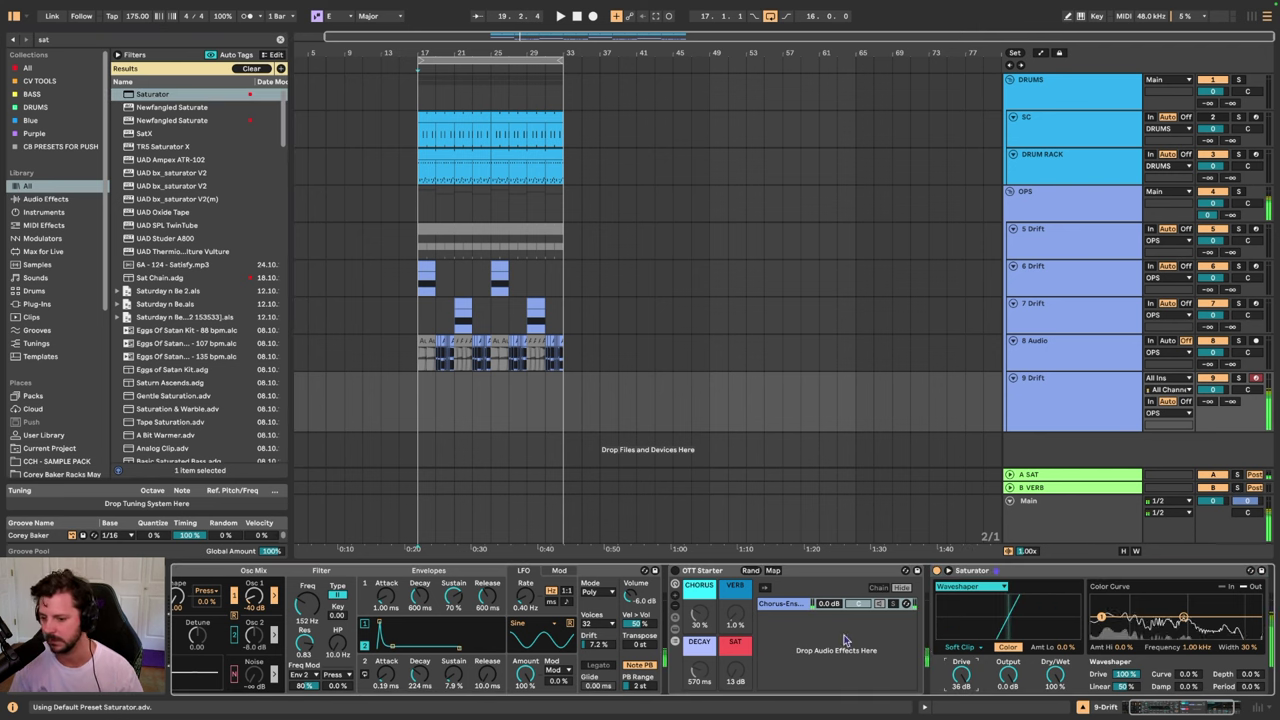
{"action": "left_click", "coordinate": [1035, 575]}
{"action": "key", "text": "ctrl+d"}
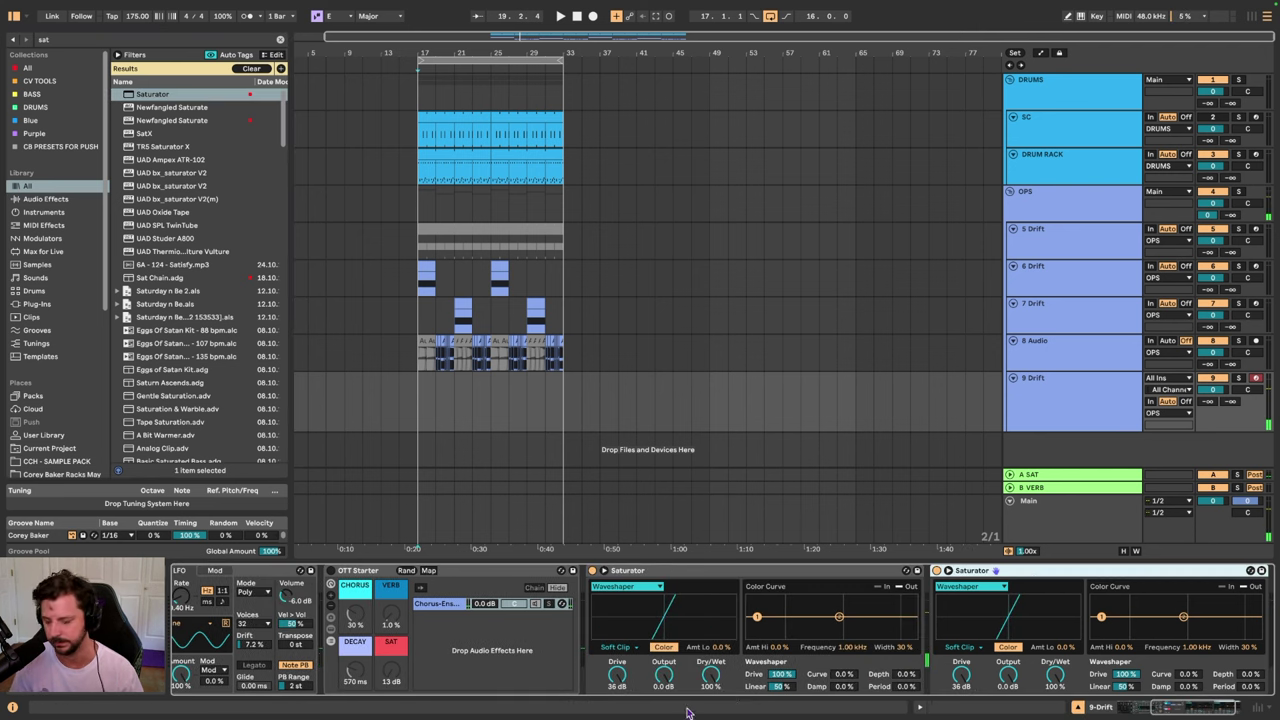
Set Envelope 2's decay to 872 ms, Envelope 1 to 252 ms decay, 21% sustain and 25.0 ms release, and the filter frequency to 189 Hz
{"action": "left_click_drag", "start_coordinate": [1170, 707], "coordinate": [1100, 706]}
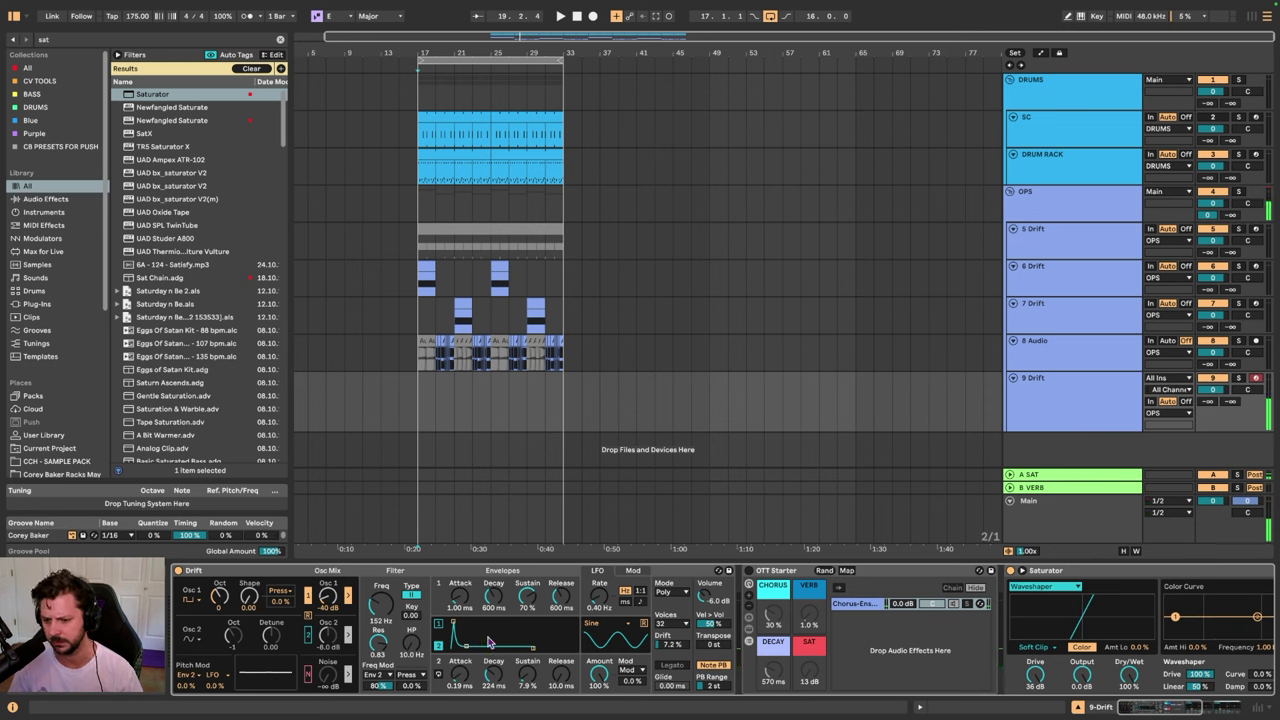
{"action": "left_click_drag", "start_coordinate": [493, 674], "coordinate": [493, 650]}
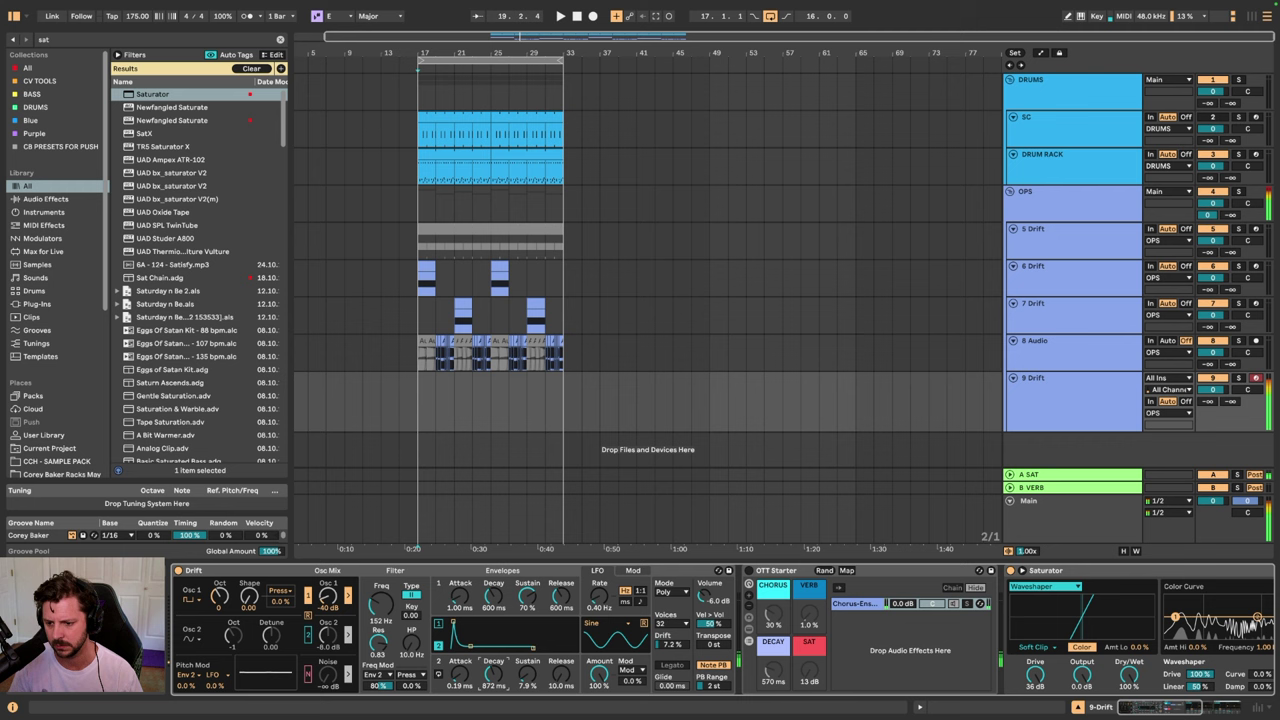
{"action": "left_click_drag", "start_coordinate": [380, 604], "coordinate": [380, 590]}
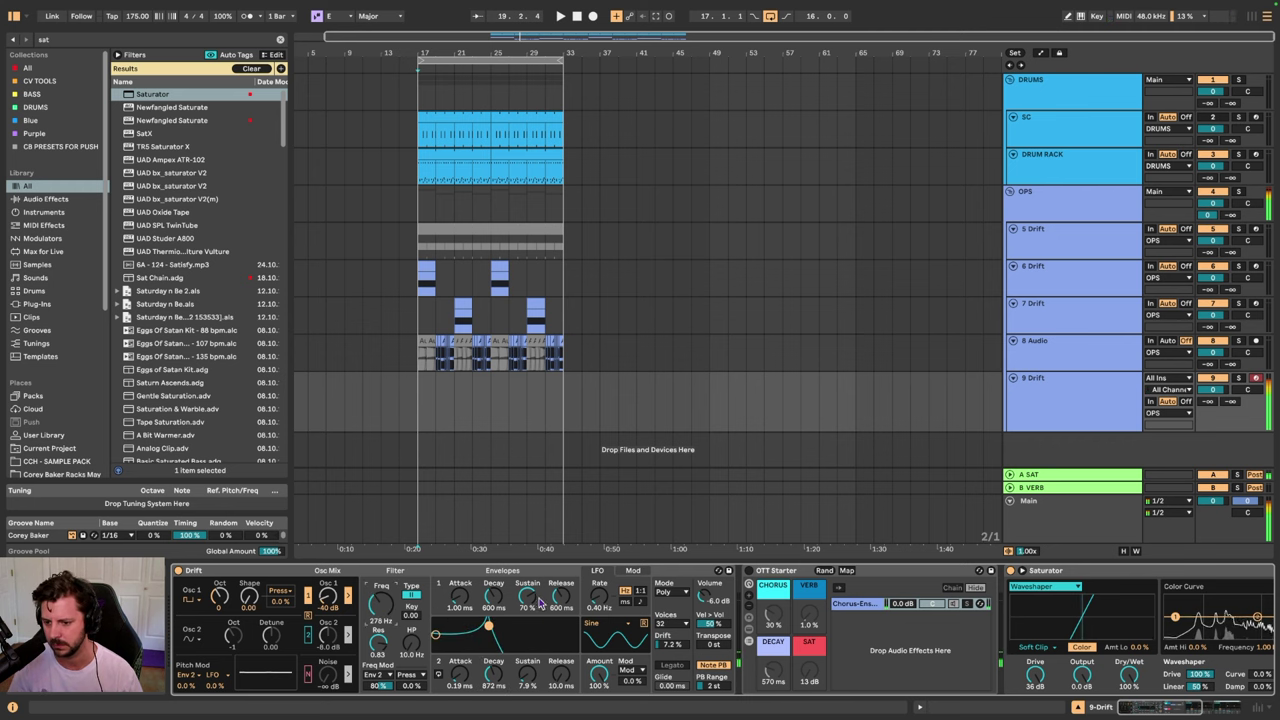
{"action": "mouse_move", "coordinate": [533, 598]}
{"action": "left_mouse_down"}
{"action": "mouse_move", "coordinate": [533, 612]}
{"action": "mouse_move", "coordinate": [560, 608]}
{"action": "mouse_move", "coordinate": [560, 622]}
{"action": "mouse_move", "coordinate": [526, 600]}
{"action": "mouse_move", "coordinate": [498, 611]}
{"action": "mouse_move", "coordinate": [532, 609]}
{"action": "left_mouse_up"}
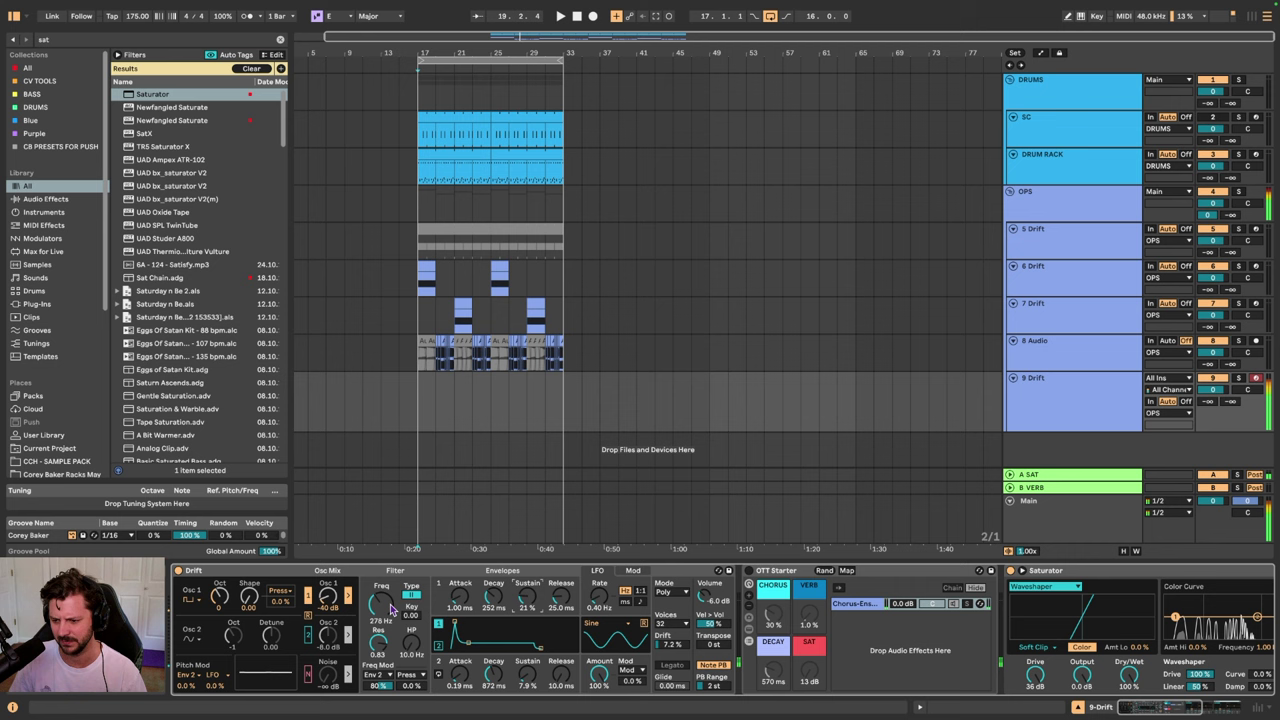
{"action": "left_click_drag", "start_coordinate": [385, 604], "coordinate": [385, 617]}
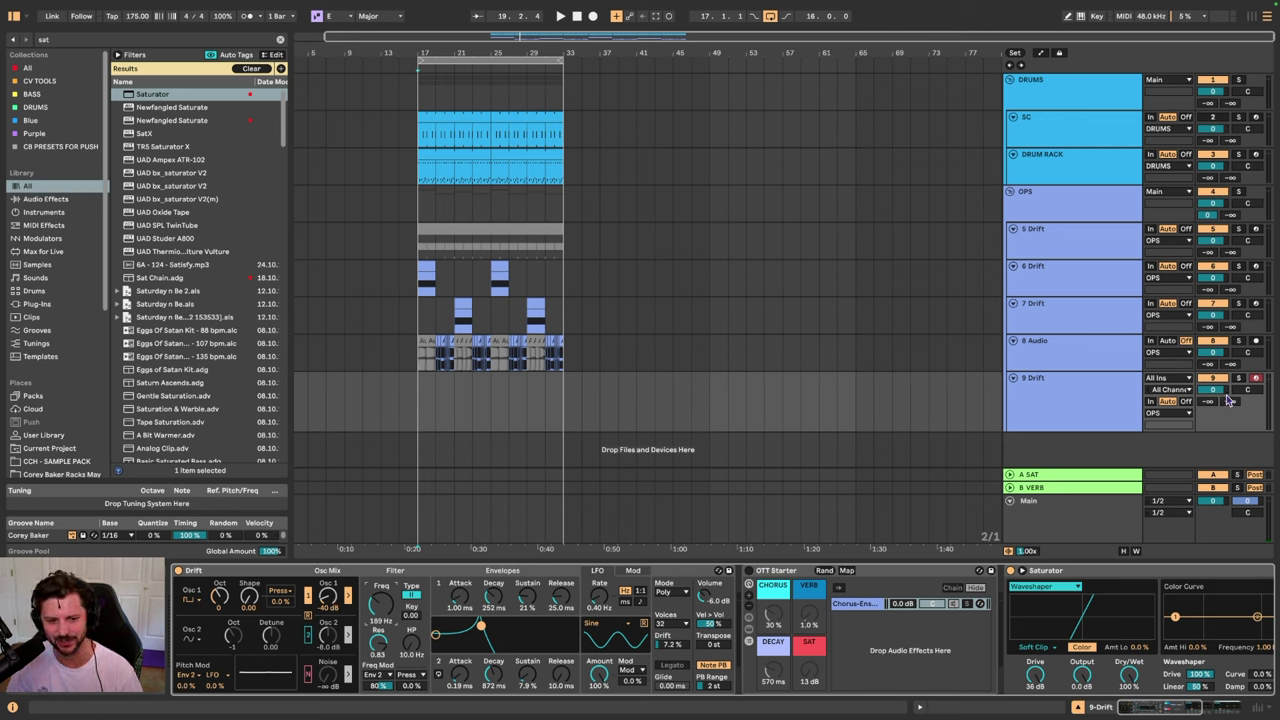
Set the 9 Drift track's volume to -3.4 dB, and oscillator 1 to -25 dB with a shape of 0.17
{"action": "left_click_drag", "start_coordinate": [1228, 400], "coordinate": [1212, 392]}
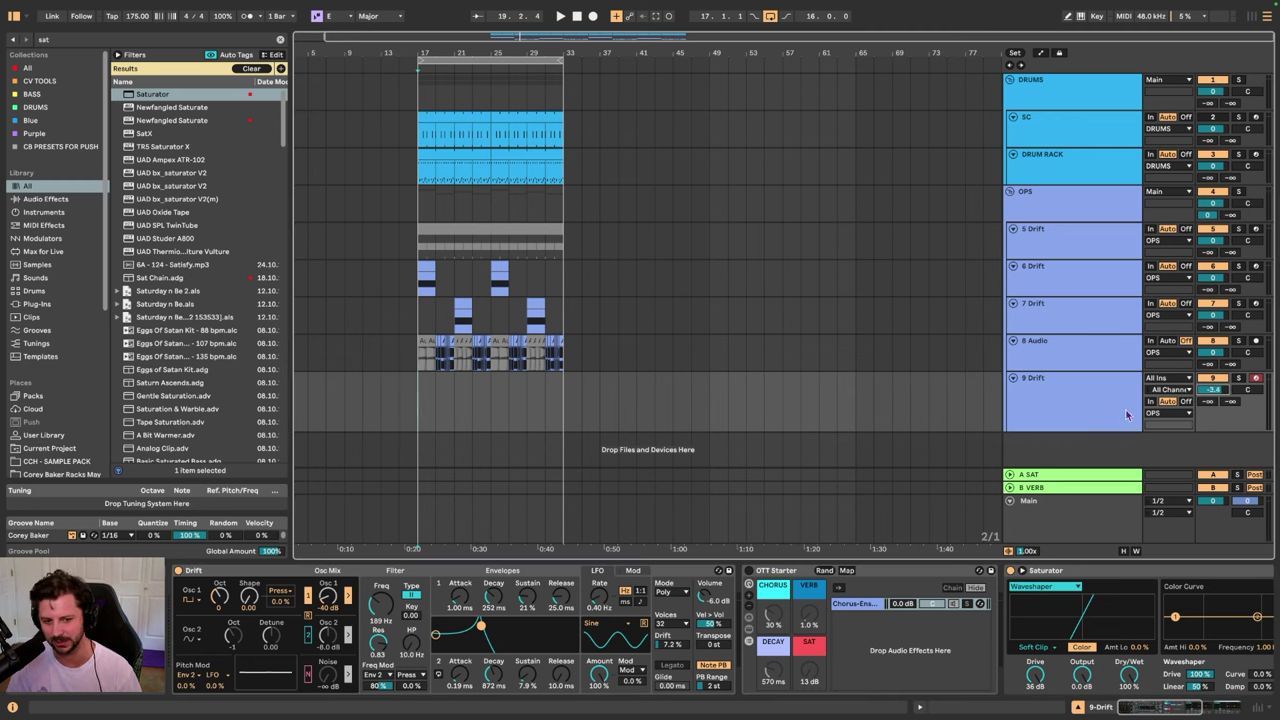
{"action": "left_click", "coordinate": [330, 597]}
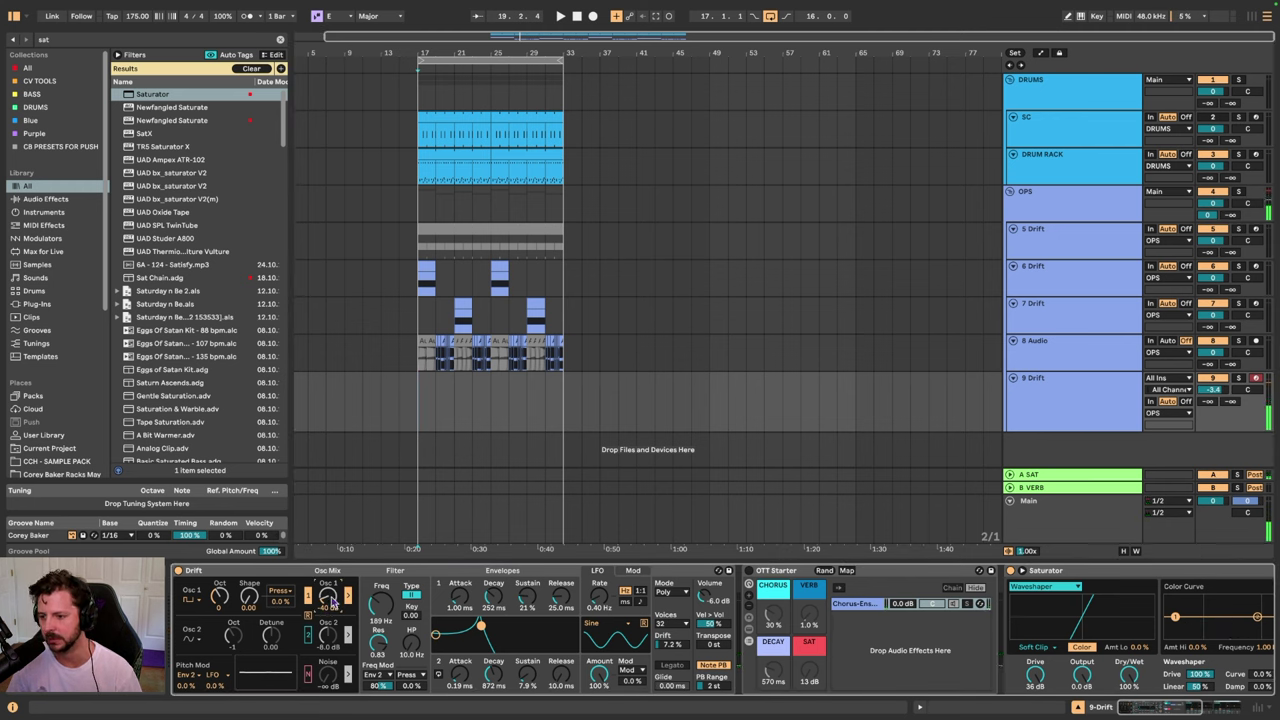
{"action": "mouse_move", "coordinate": [330, 600]}
{"action": "left_mouse_down"}
{"action": "mouse_move", "coordinate": [330, 578]}
{"action": "mouse_move", "coordinate": [330, 600]}
{"action": "left_mouse_up"}
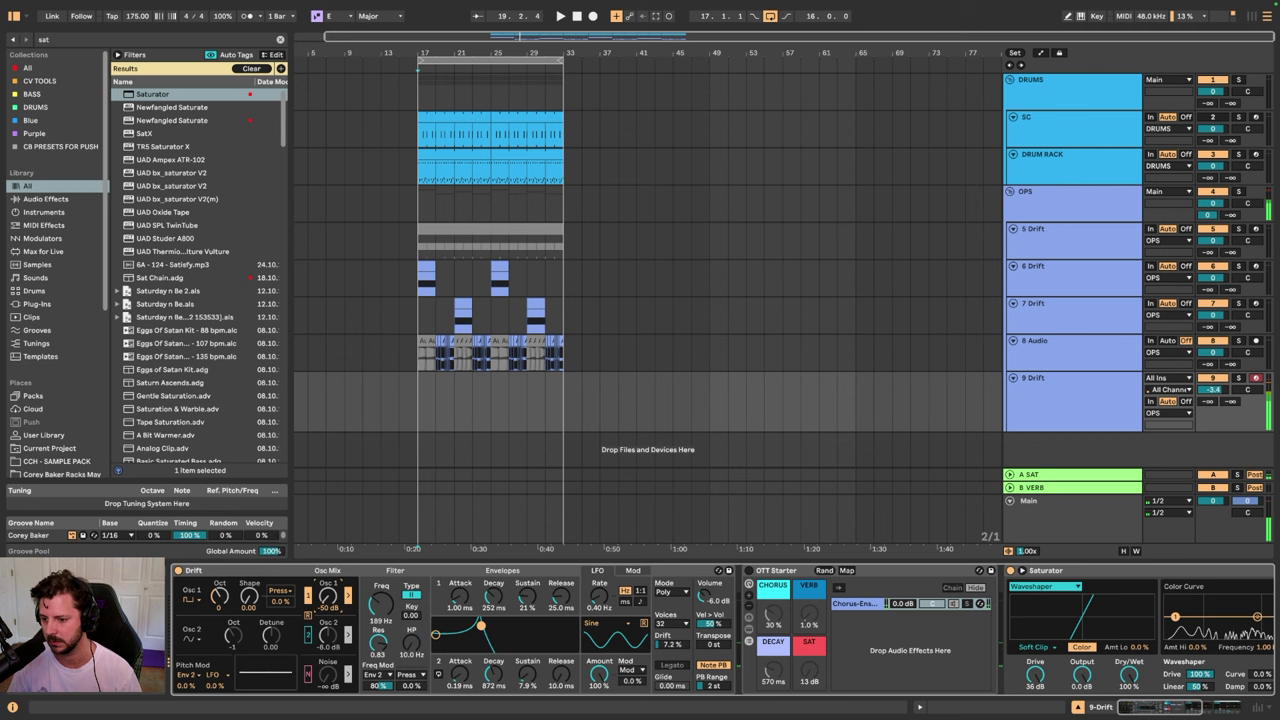
{"action": "left_click_drag", "start_coordinate": [328, 597], "coordinate": [328, 600]}
{"action": "left_click_drag", "start_coordinate": [249, 597], "coordinate": [249, 571]}
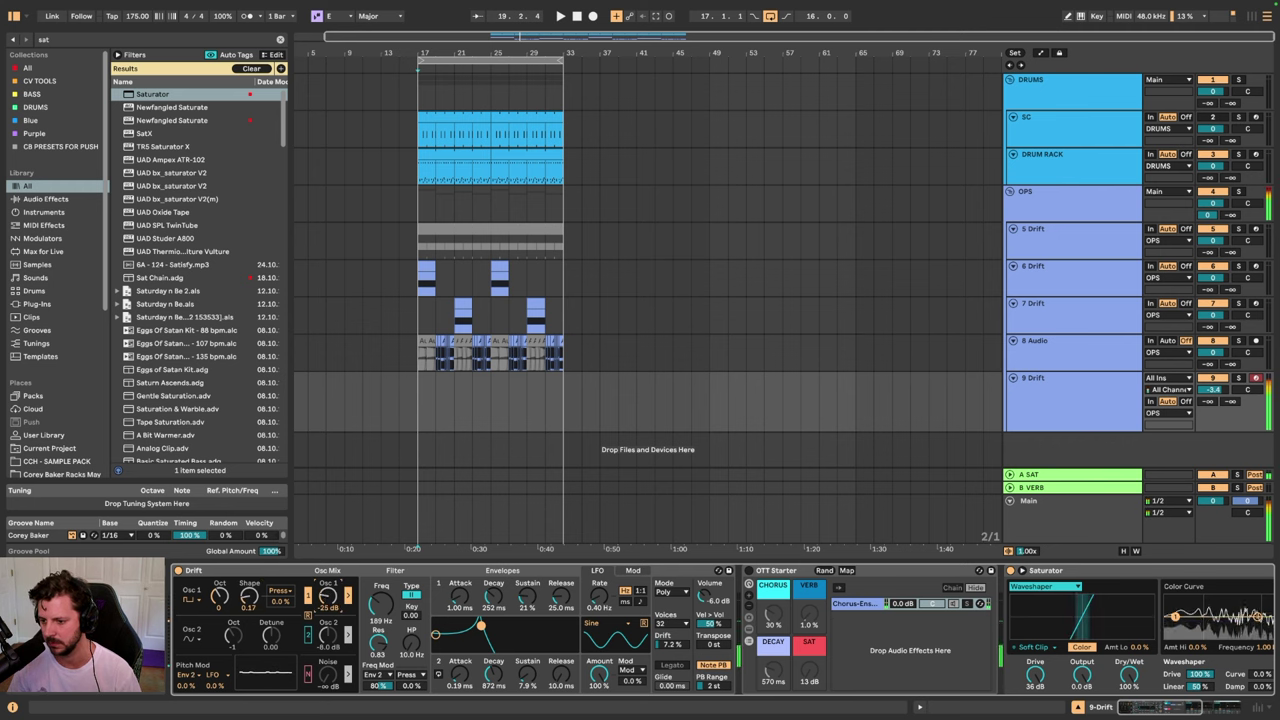
Set Envelope 2's decay to 2.20 s, the filter frequency to 92.8 Hz and oscillator 1's level to -48 dB
{"action": "left_click_drag", "start_coordinate": [495, 676], "coordinate": [495, 655]}
{"action": "left_click_drag", "start_coordinate": [376, 610], "coordinate": [376, 632]}
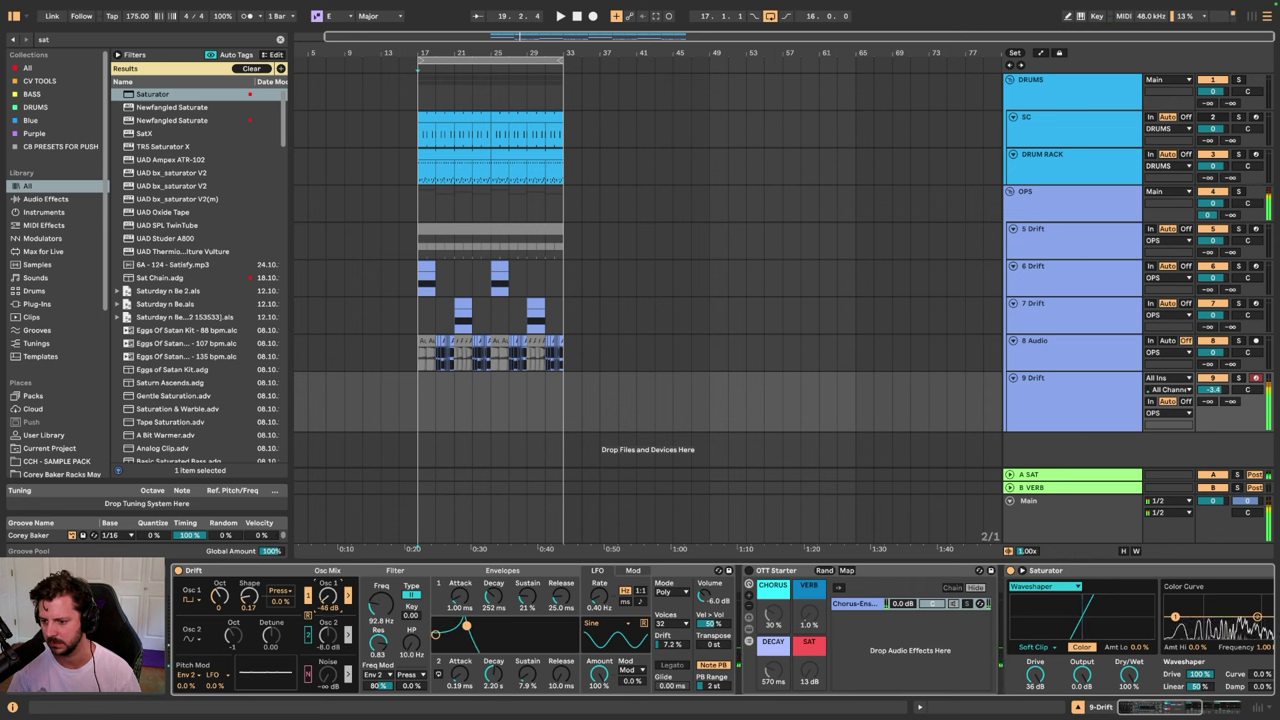
{"action": "left_click_drag", "start_coordinate": [328, 597], "coordinate": [328, 601]}
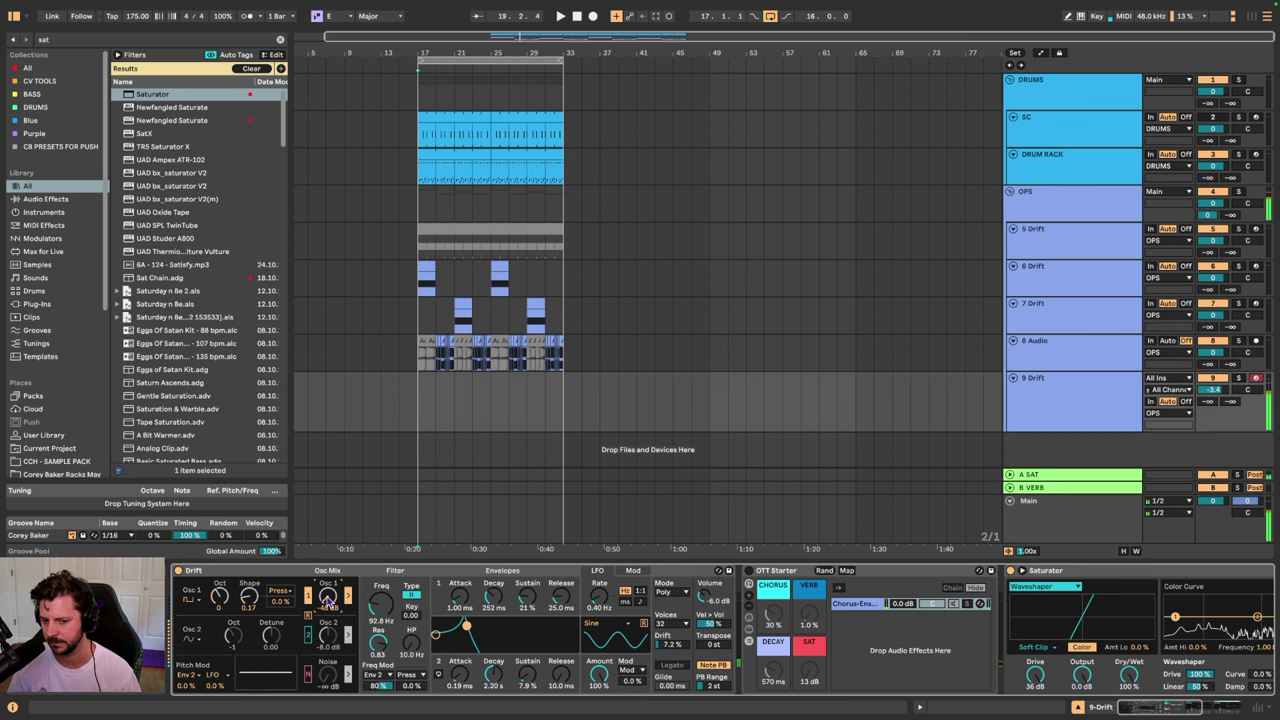
Delete both Saturators from the 9 Drift track's device chain
{"action": "left_click", "coordinate": [1082, 571]}
{"action": "scroll", "coordinate": [1082, 571], "scroll_direction": "right", "scroll_amount": 5}
{"action": "left_click", "coordinate": [1080, 571], "text": "shift"}
{"action": "key", "text": "Delete"}
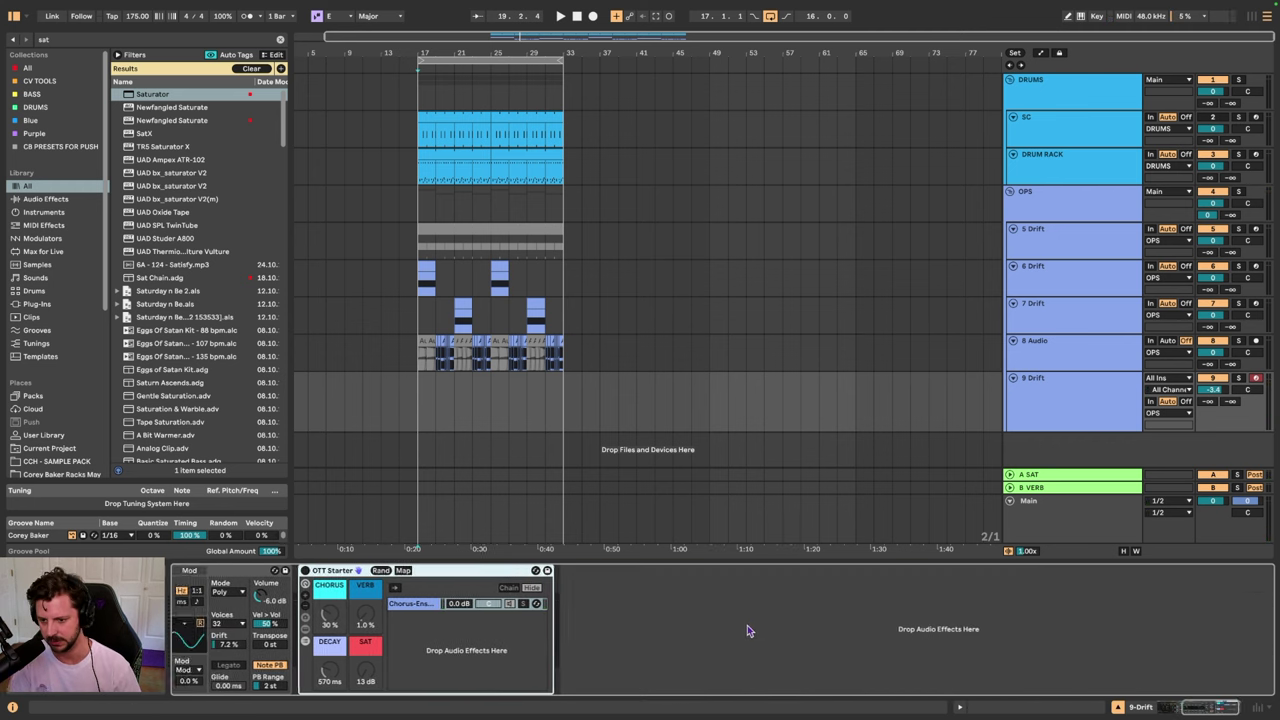
Set oscillator 1's level to -42 dB and the filter to 43.1 Hz with 0.88 resonance
{"action": "scroll", "coordinate": [747, 630], "scroll_direction": "left", "scroll_amount": 3}
{"action": "scroll", "coordinate": [505, 624], "scroll_direction": "left", "scroll_amount": 3}
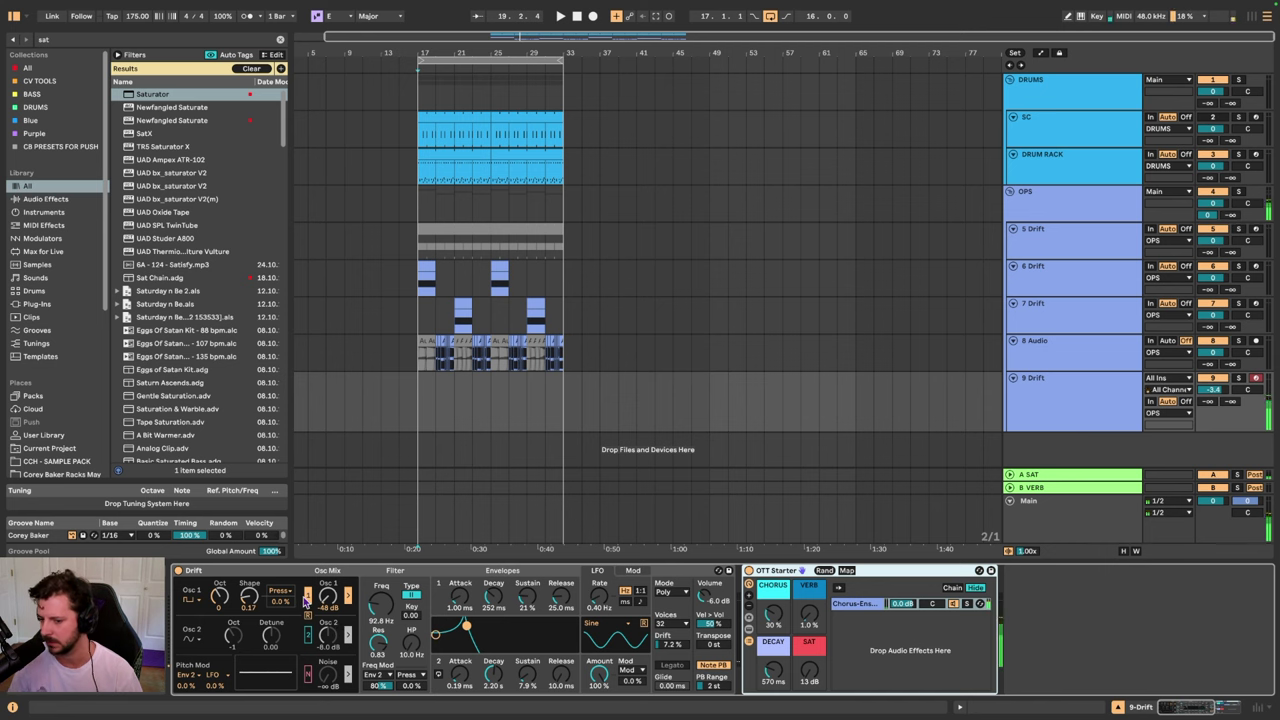
{"action": "left_click_drag", "start_coordinate": [328, 602], "coordinate": [378, 630]}
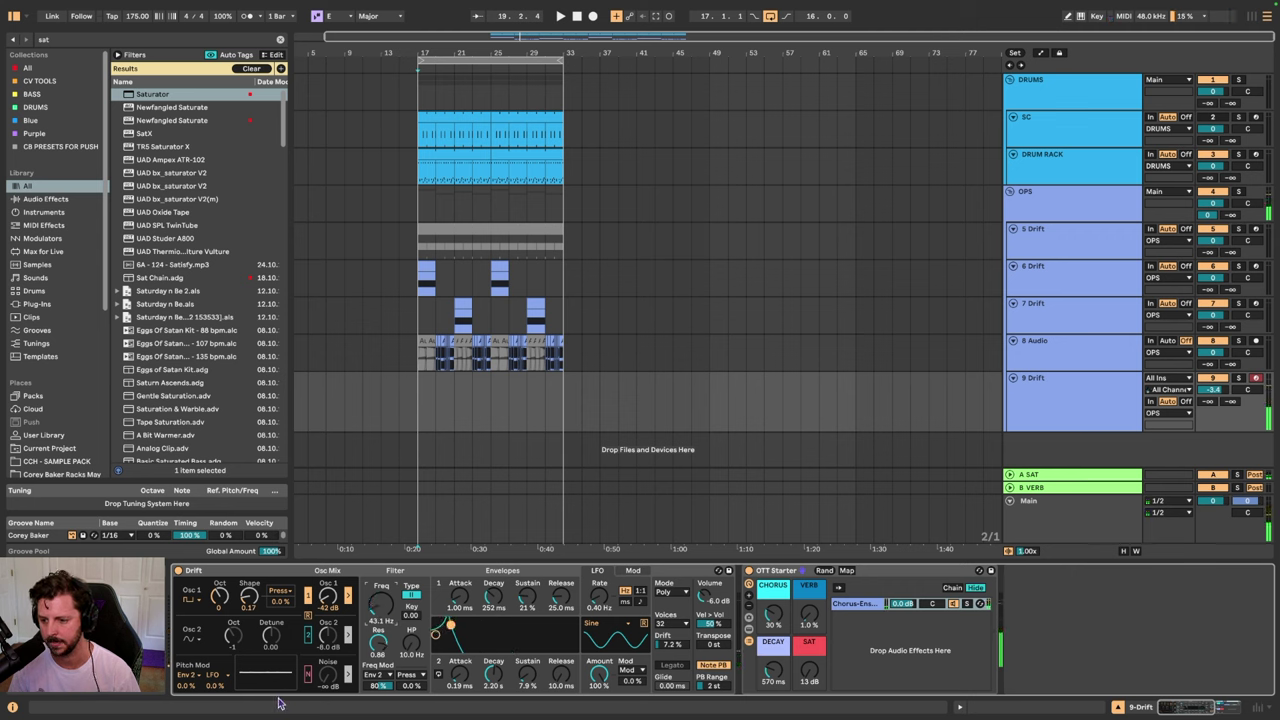
Enable oscillator 2, route it around the filter, set its octave to 0 and adjust its level
{"action": "left_click", "coordinate": [308, 634]}
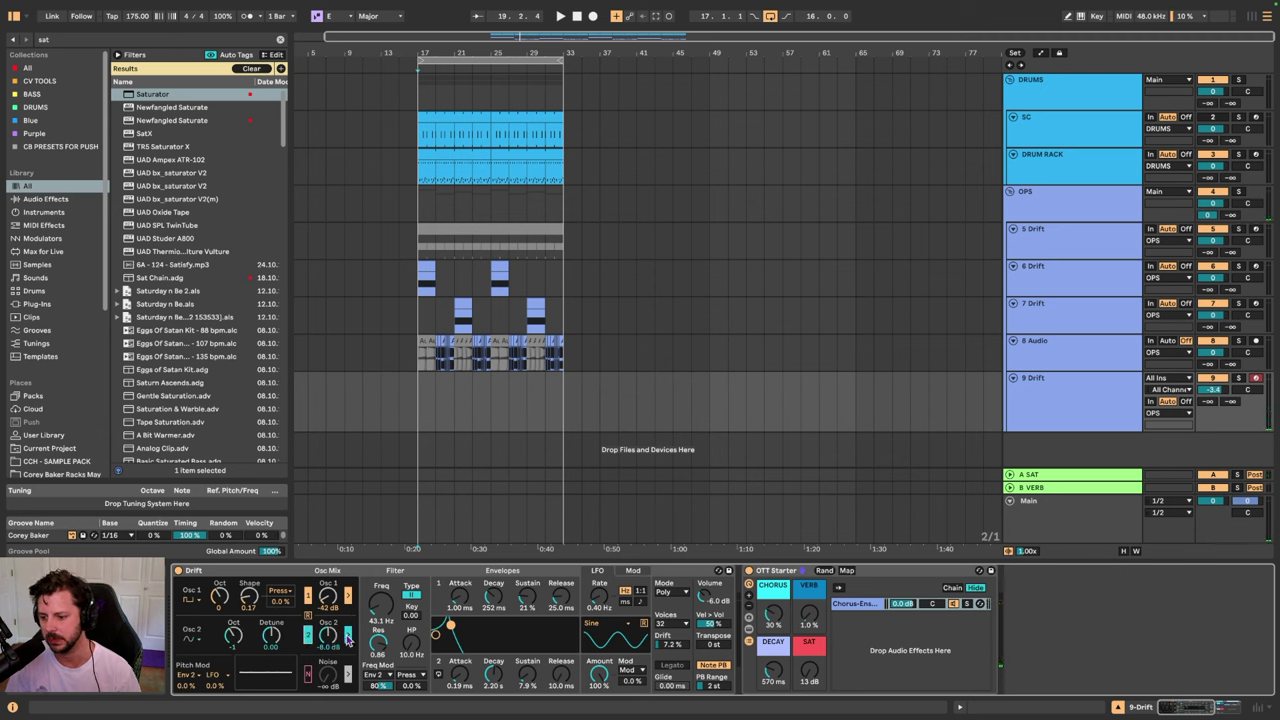
{"action": "left_click", "coordinate": [348, 636]}
{"action": "left_click_drag", "start_coordinate": [329, 636], "coordinate": [329, 641]}
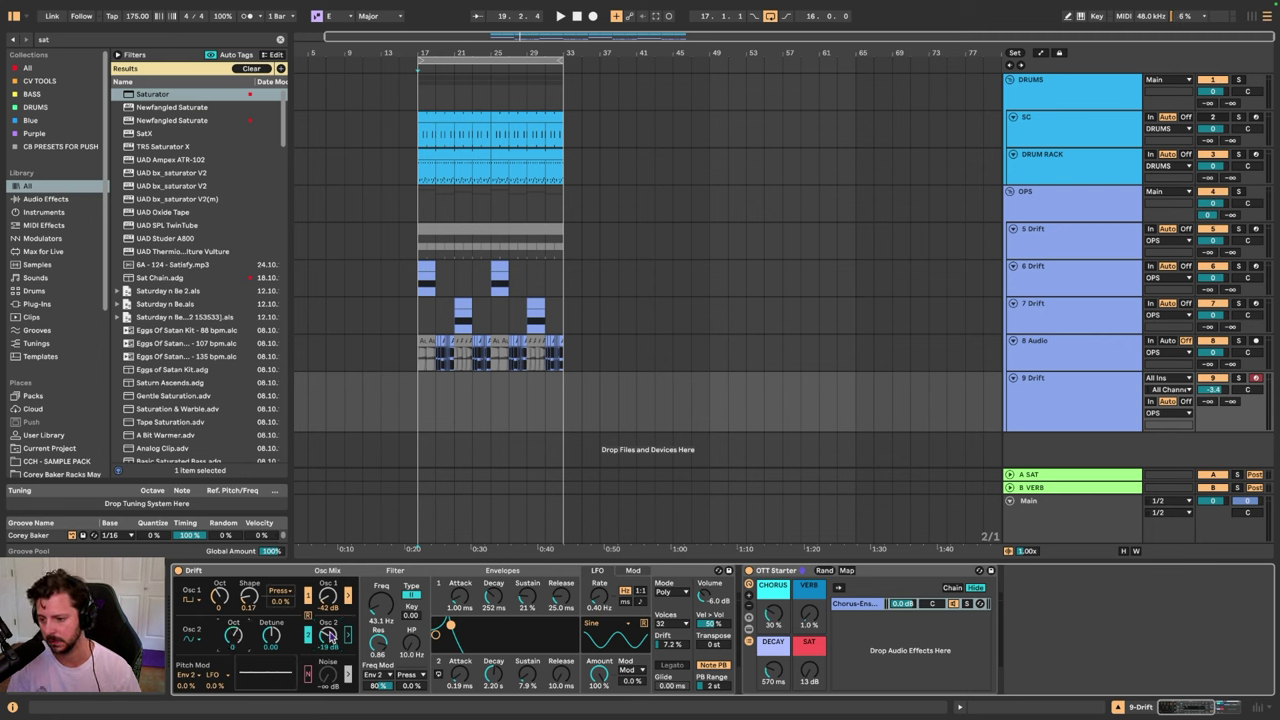
{"action": "left_click_drag", "start_coordinate": [328, 632], "coordinate": [331, 636]}
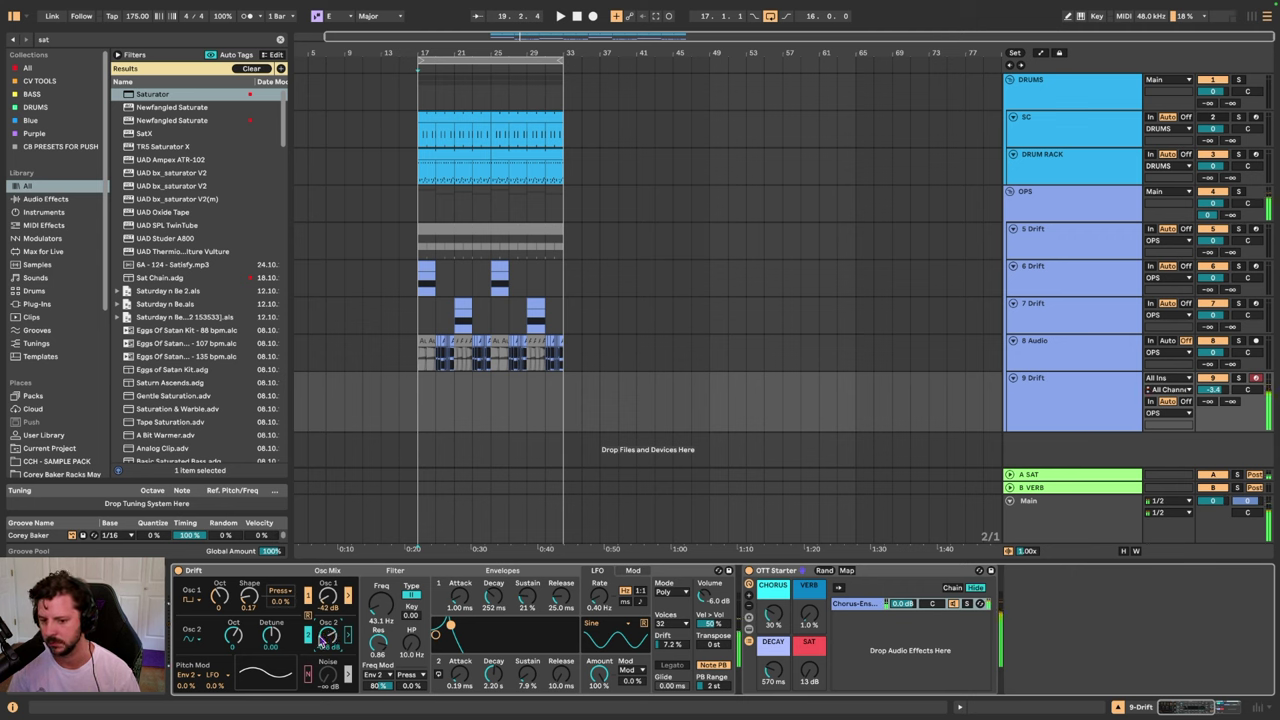
Lower the Drift filter to 27.8 Hz with 0.79 resonance and set its Envelope 2 frequency modulation to 38%
{"action": "left_click_drag", "start_coordinate": [332, 612], "coordinate": [378, 642]}
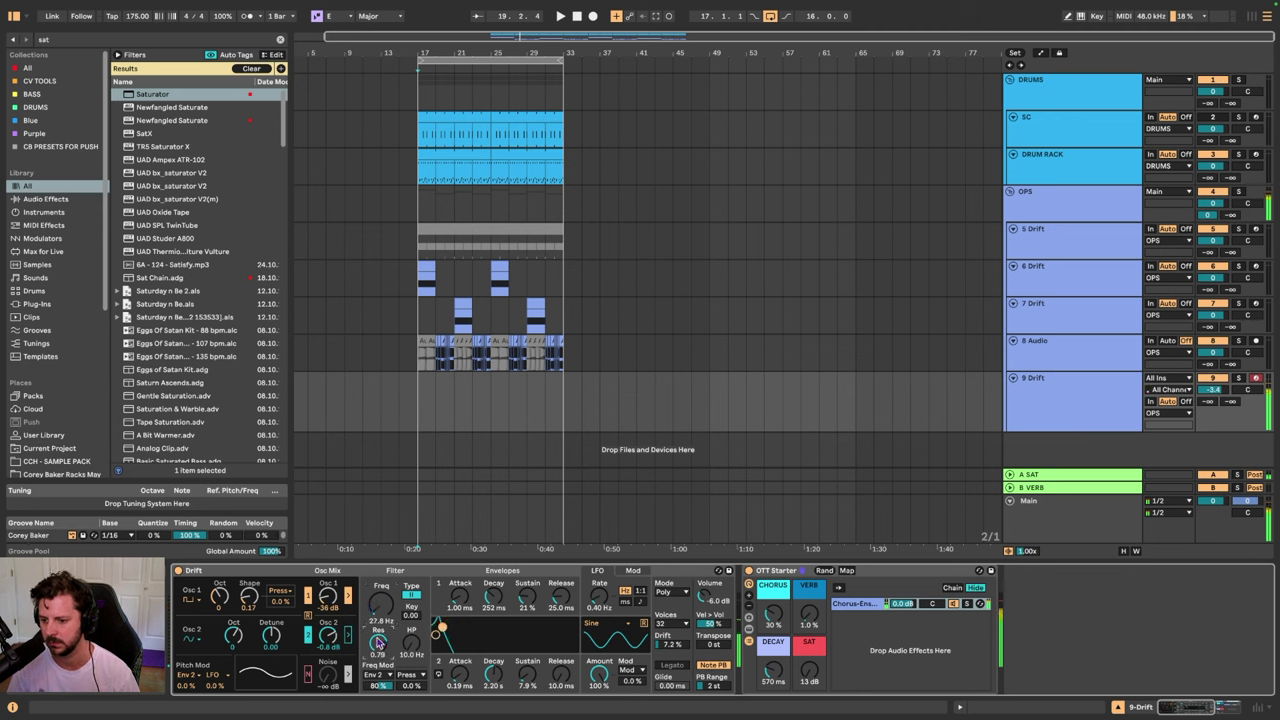
{"action": "left_click_drag", "start_coordinate": [378, 686], "coordinate": [378, 700]}
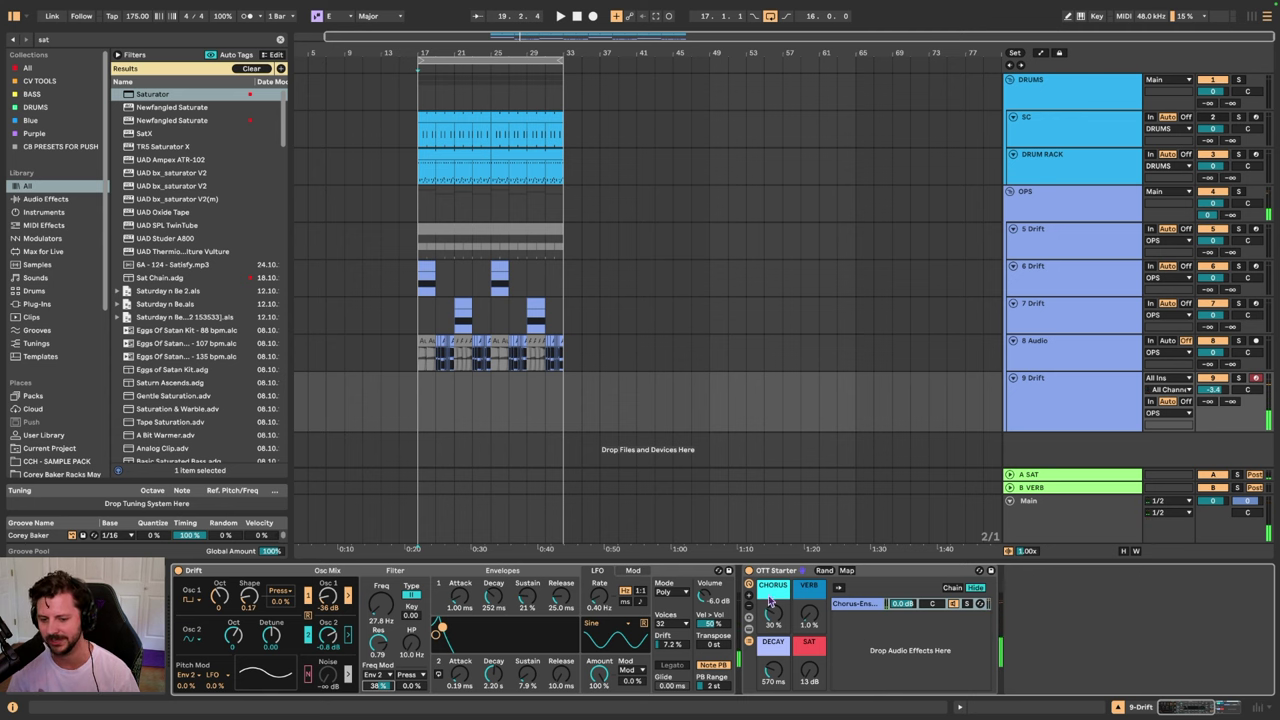
Set the OTT Starter rack's reverb amount to 4.3% and its decay to 1.62 s
{"action": "left_click_drag", "start_coordinate": [812, 612], "coordinate": [812, 605]}
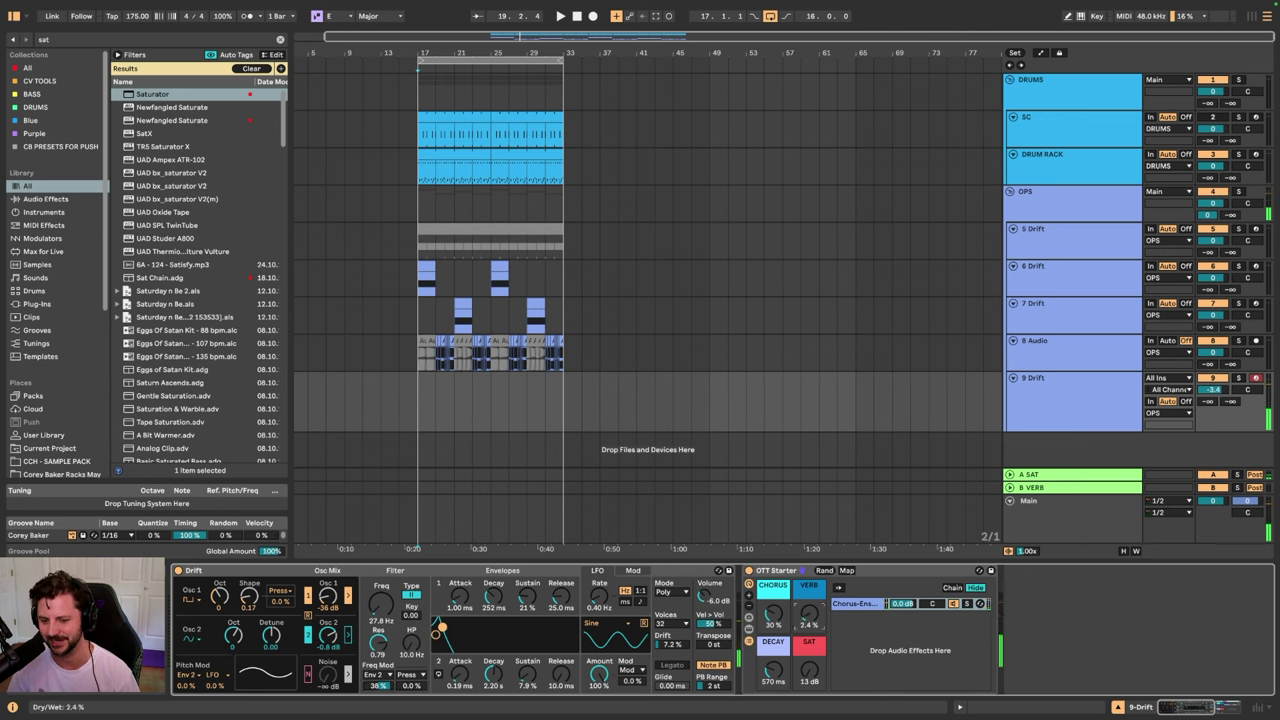
{"action": "left_click_drag", "start_coordinate": [773, 669], "coordinate": [773, 645]}
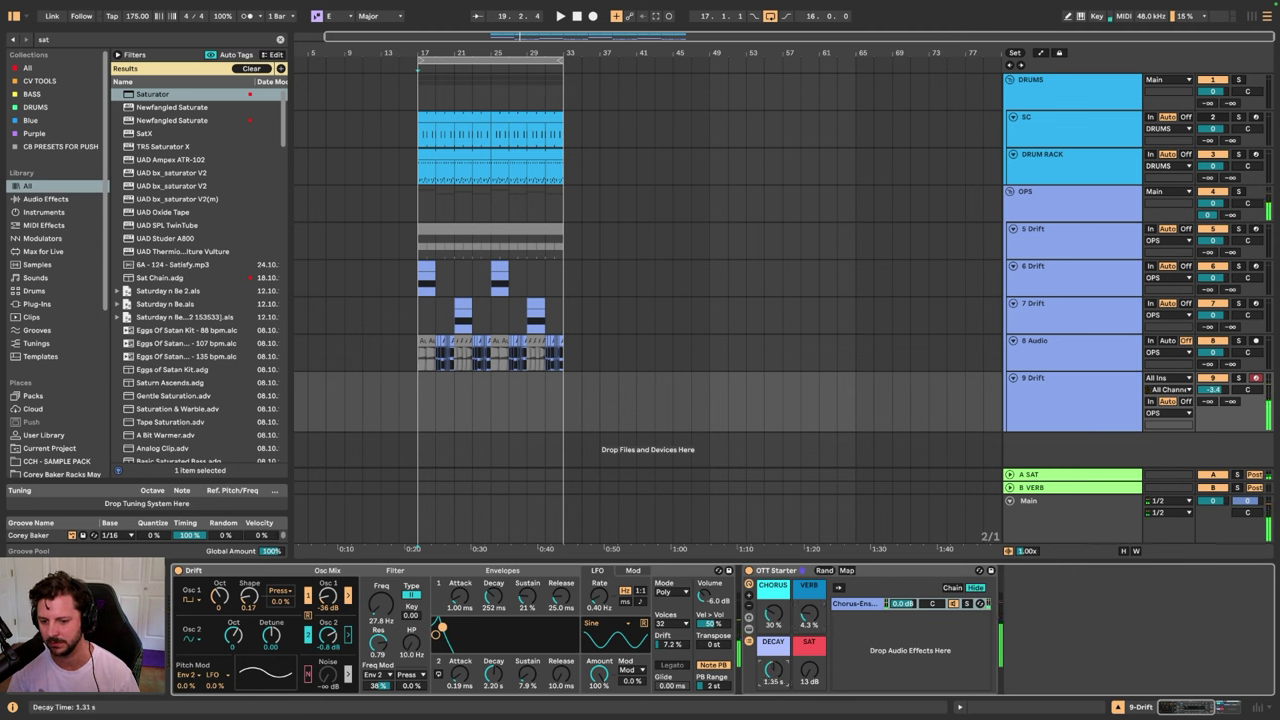
{"action": "left_click_drag", "start_coordinate": [773, 669], "coordinate": [773, 660]}
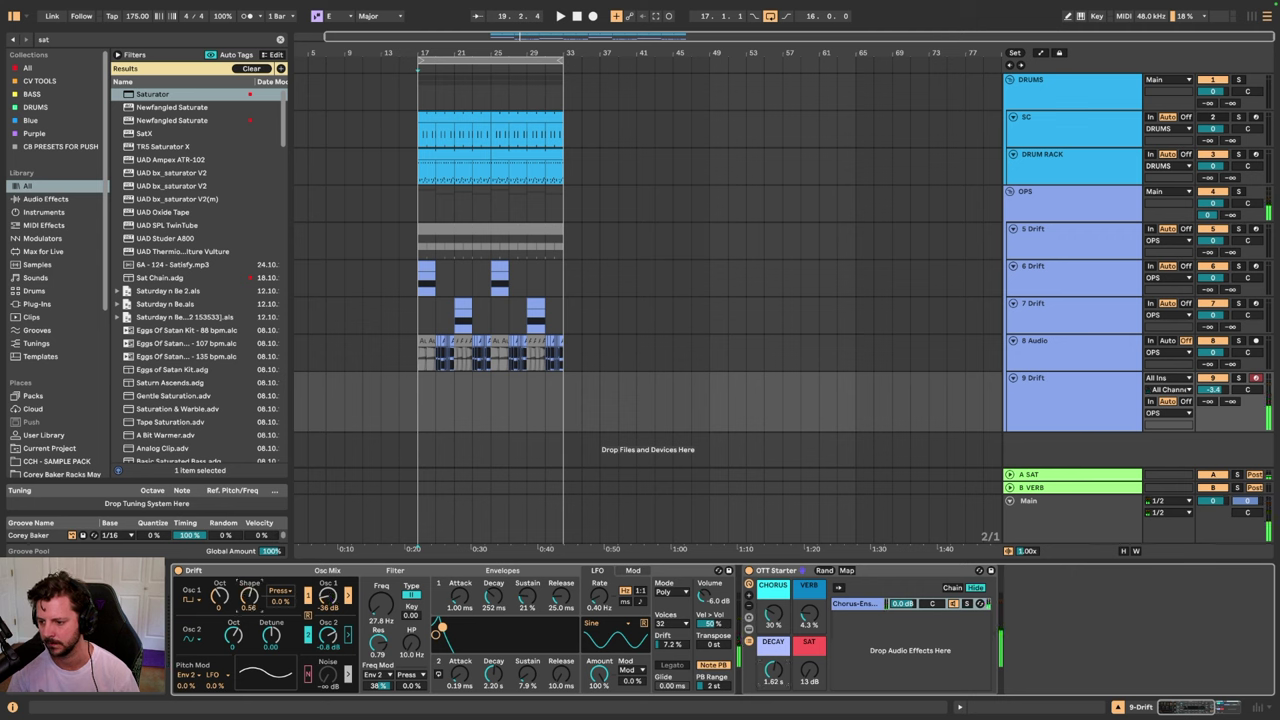
Set oscillator 1's shape to 0.36 and level to -39 dB, and raise the filter frequency to 63.2 Hz
{"action": "left_click_drag", "start_coordinate": [249, 596], "coordinate": [249, 616]}
{"action": "left_click_drag", "start_coordinate": [392, 612], "coordinate": [432, 612]}
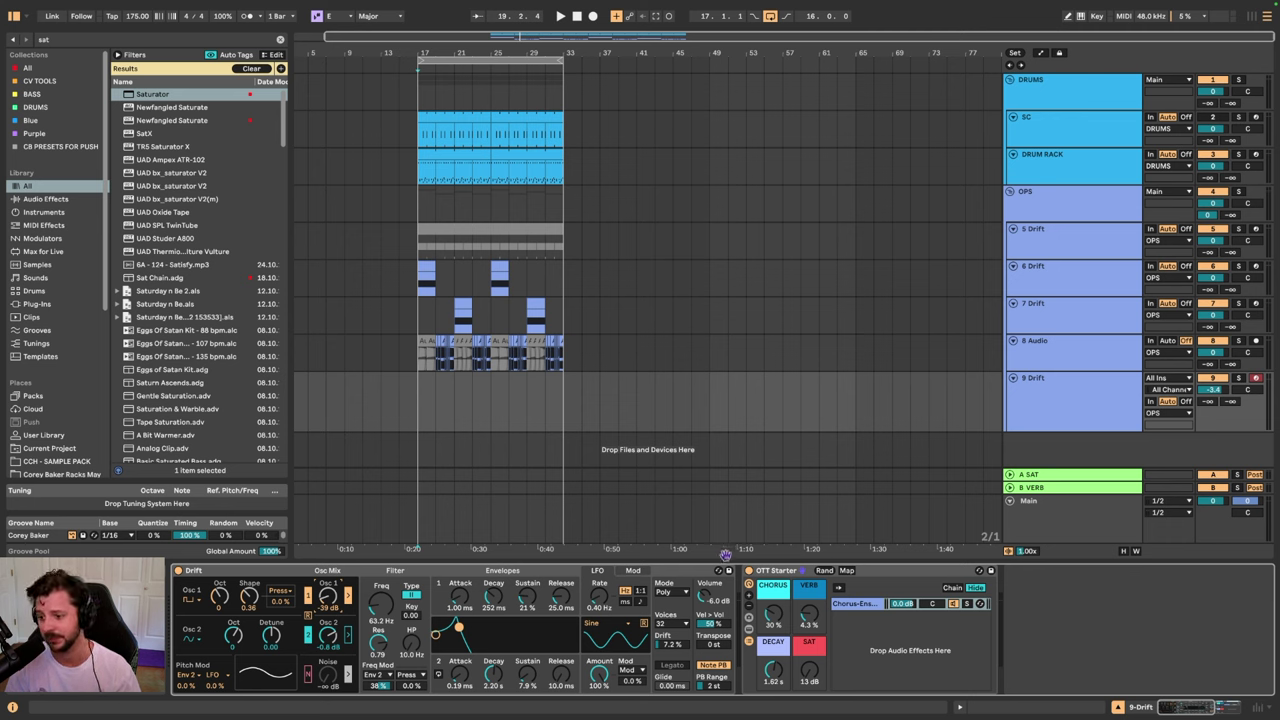
Examine the 8 Audio effect racks and the Drift settings on tracks 6 and 7, including track 7's modulation assignments
{"action": "left_click", "coordinate": [420, 420]}
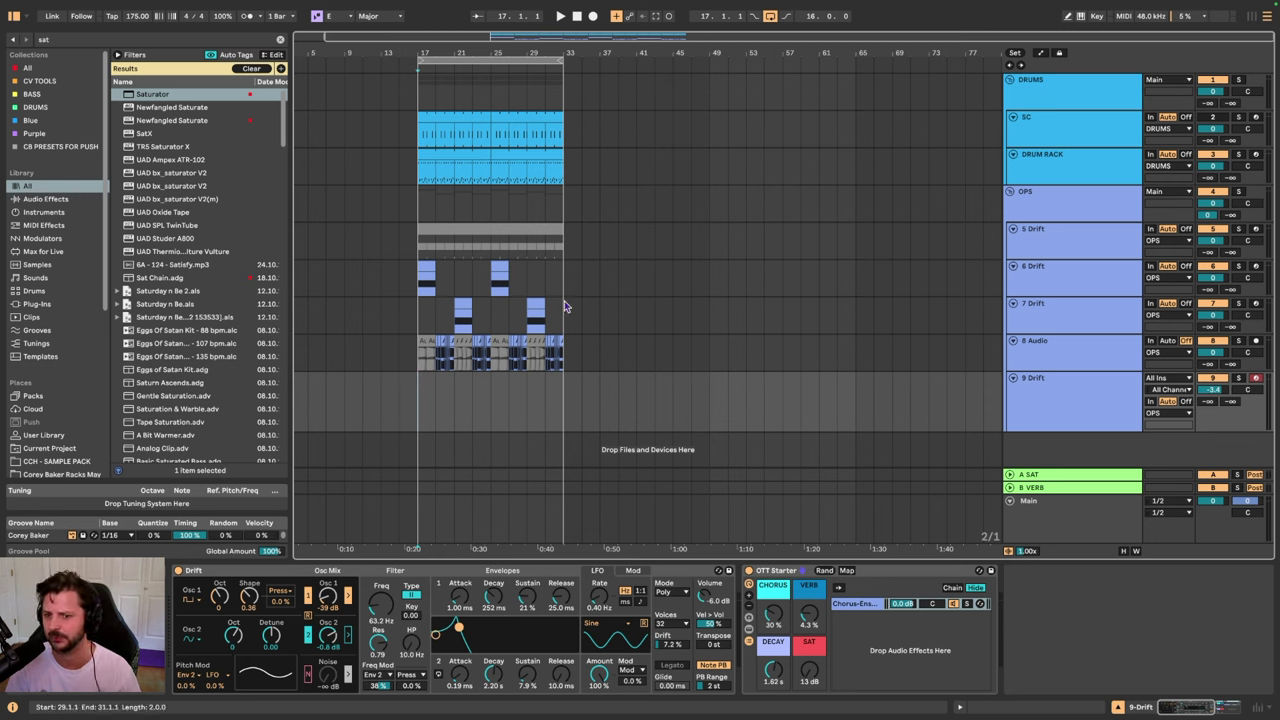
{"action": "left_click_drag", "start_coordinate": [442, 352], "coordinate": [456, 352]}
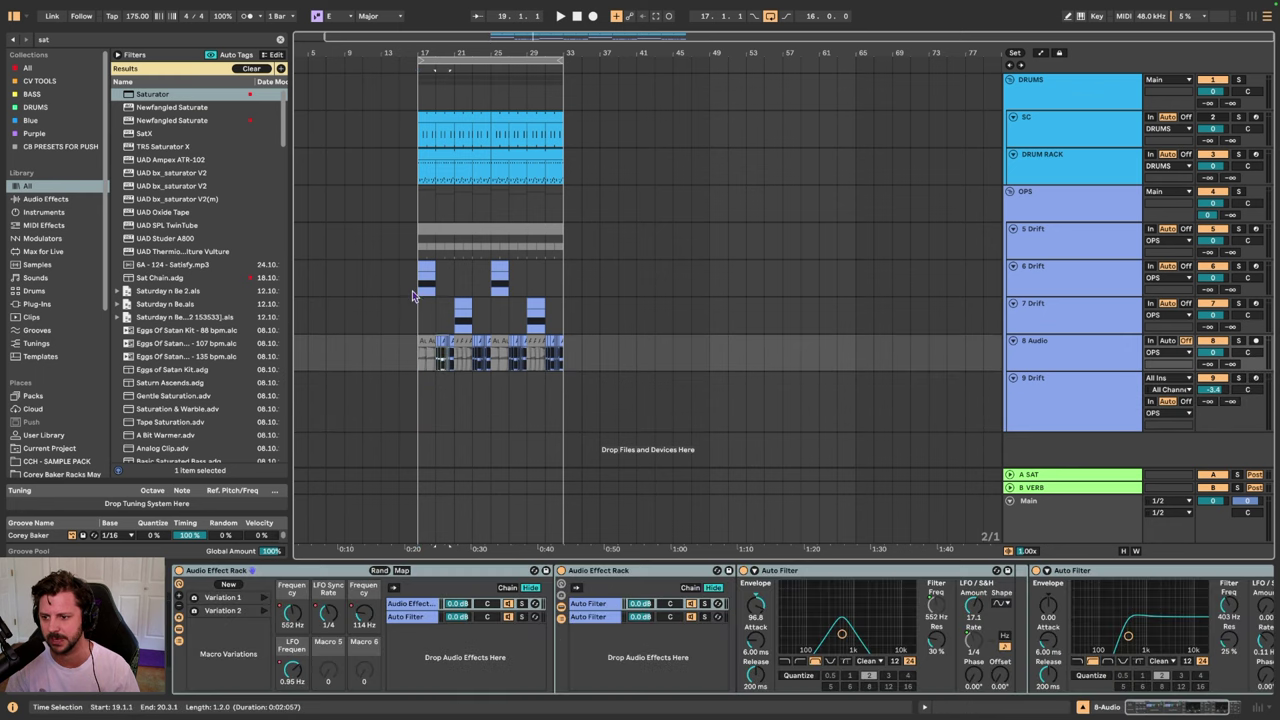
{"action": "left_click", "coordinate": [415, 293]}
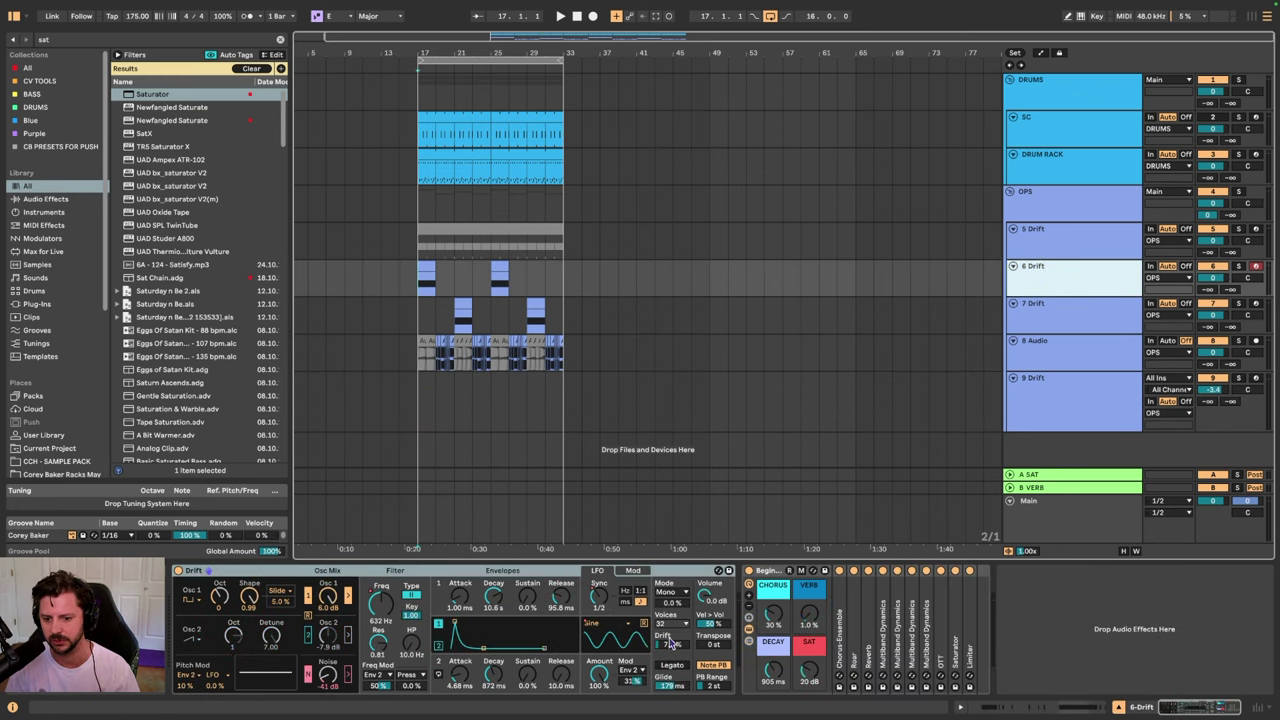
{"action": "left_click", "coordinate": [638, 572]}
{"action": "left_click", "coordinate": [1036, 317]}
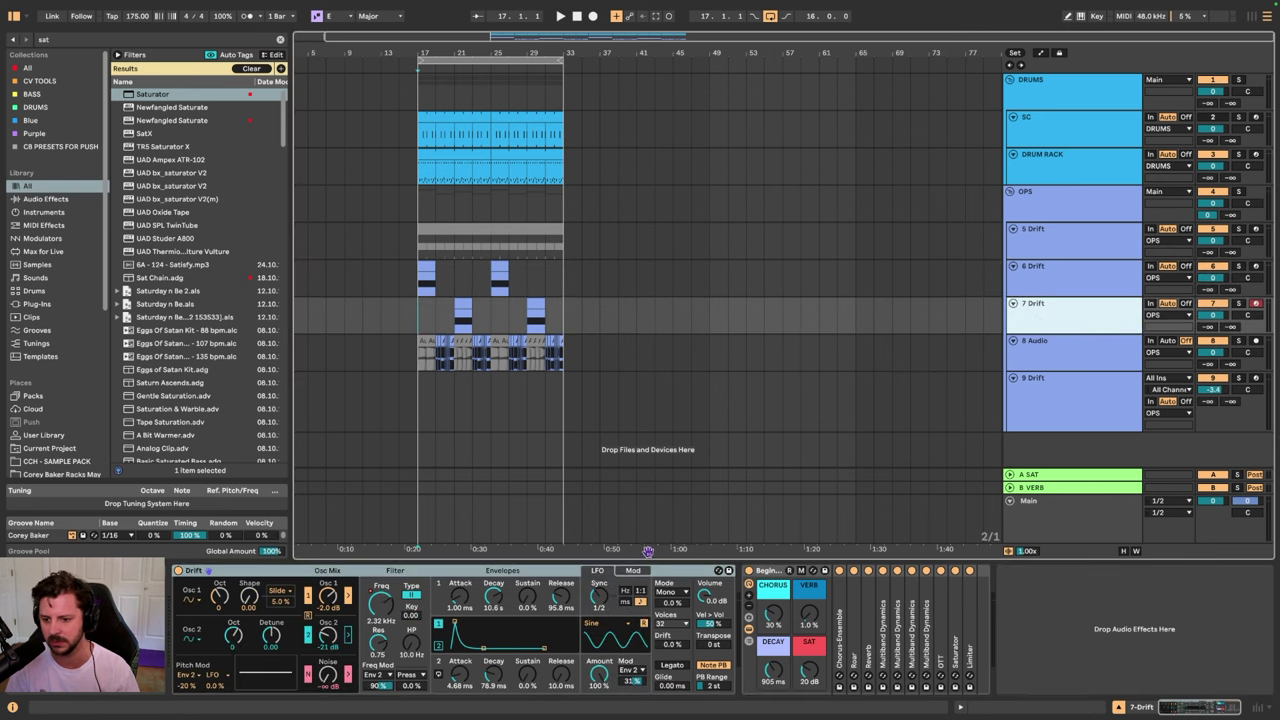
{"action": "left_click", "coordinate": [634, 572]}
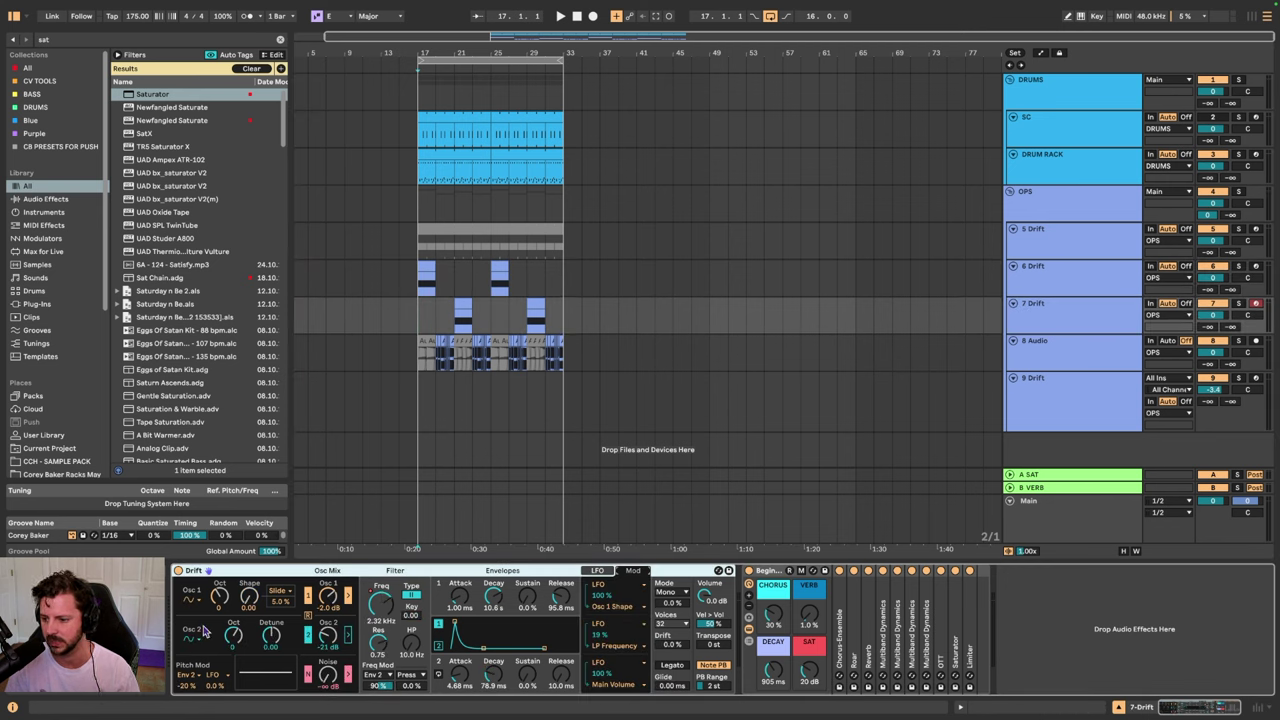
{"action": "left_click", "coordinate": [418, 320]}
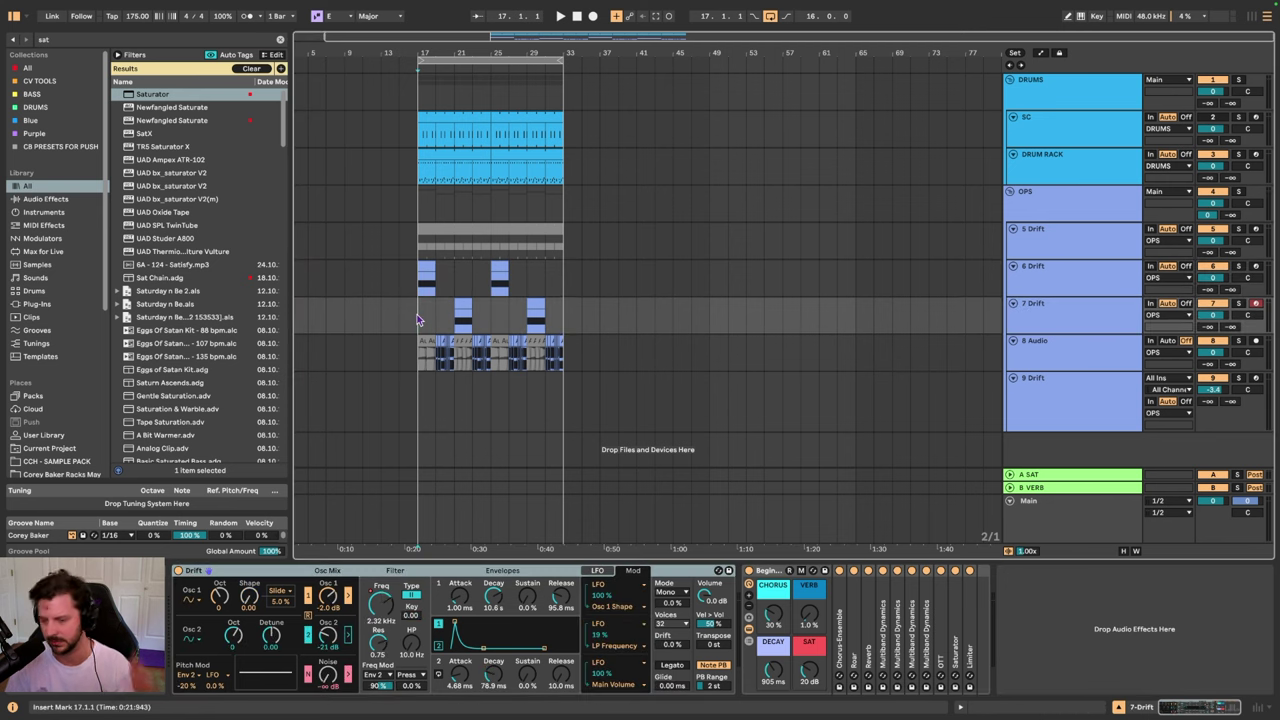